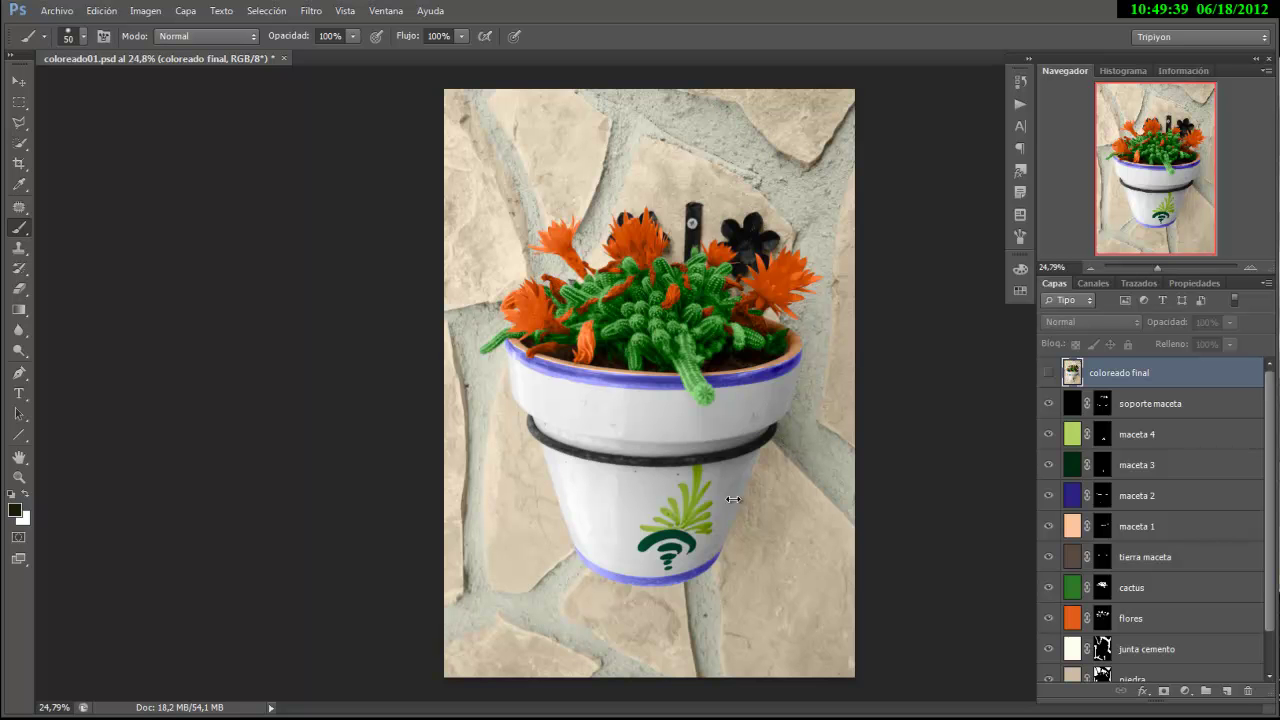
Keep 'coloreado final' hidden and select 'soporte maceta', scrolling down toward 'piedra'
left_click(1049, 374)
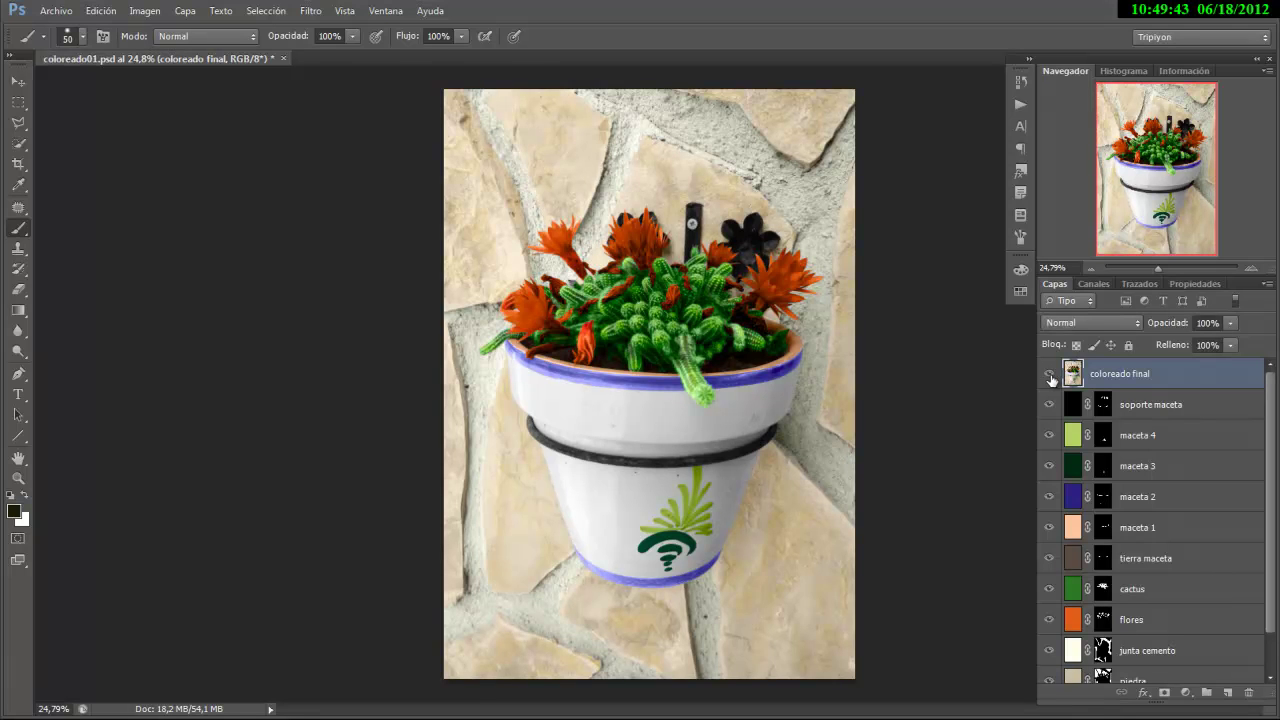
left_click(1049, 374)
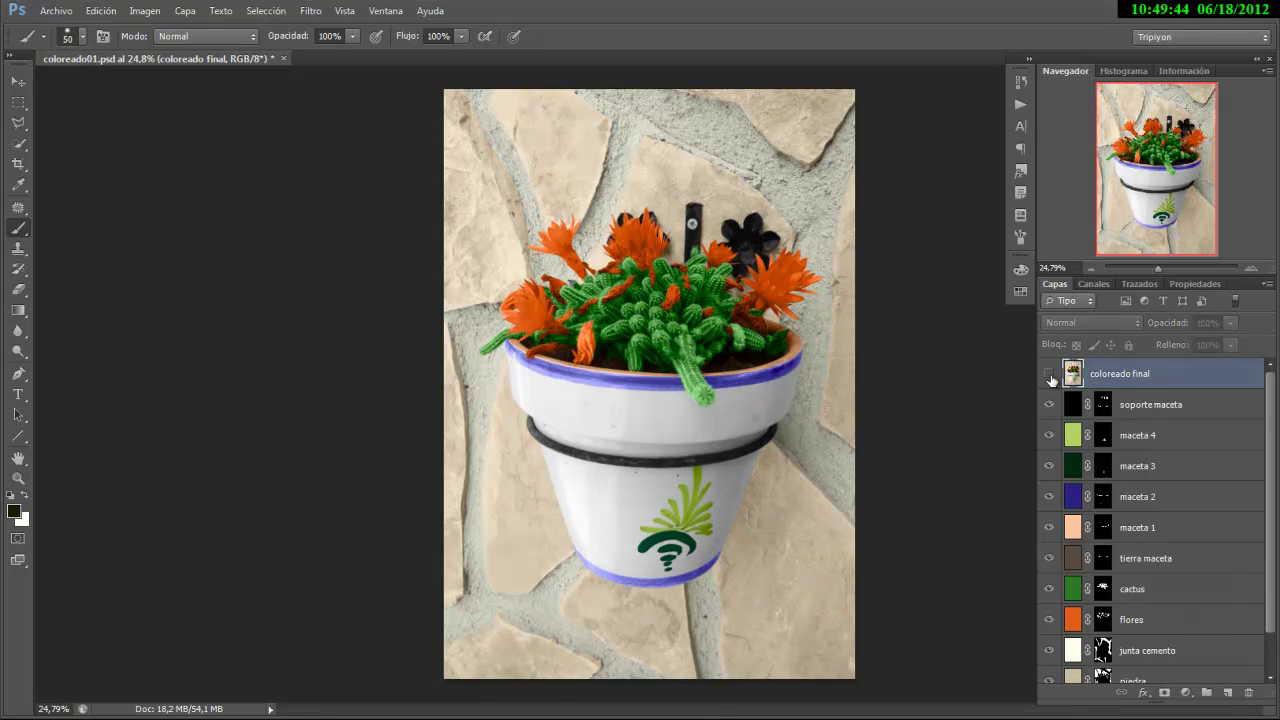
left_click(1208, 410)
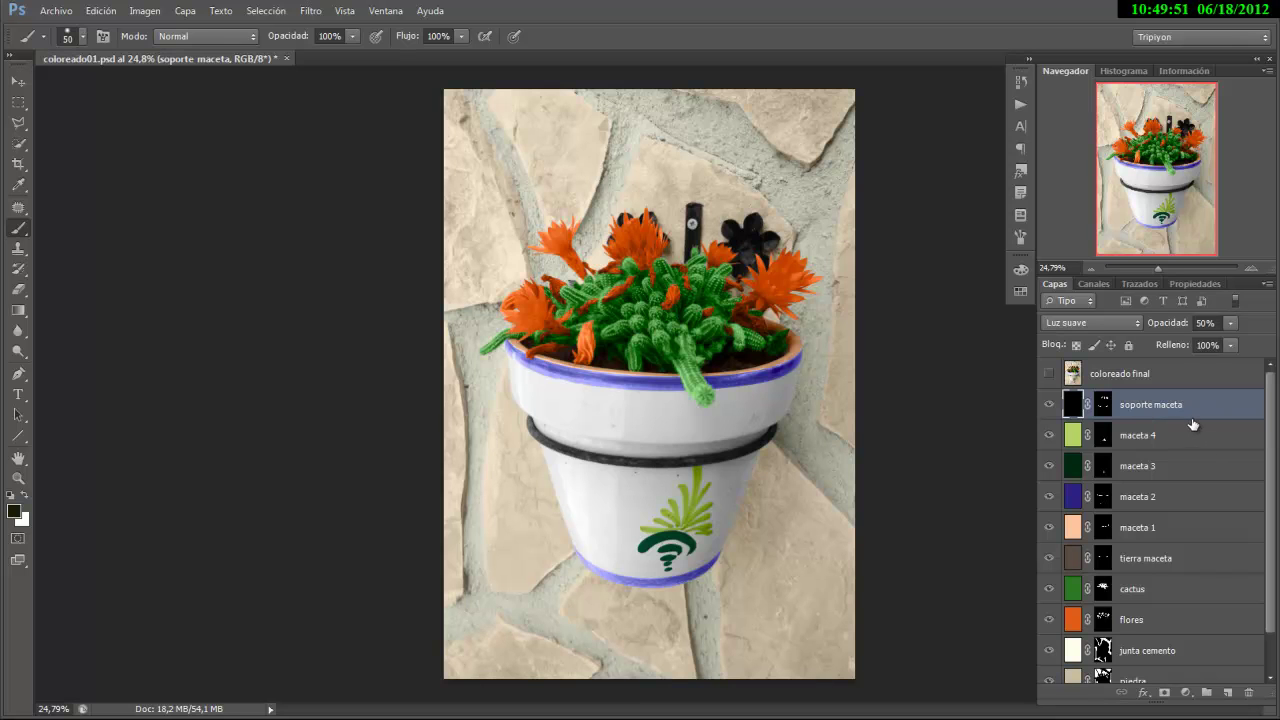
scroll(1193, 422, "down", 2)
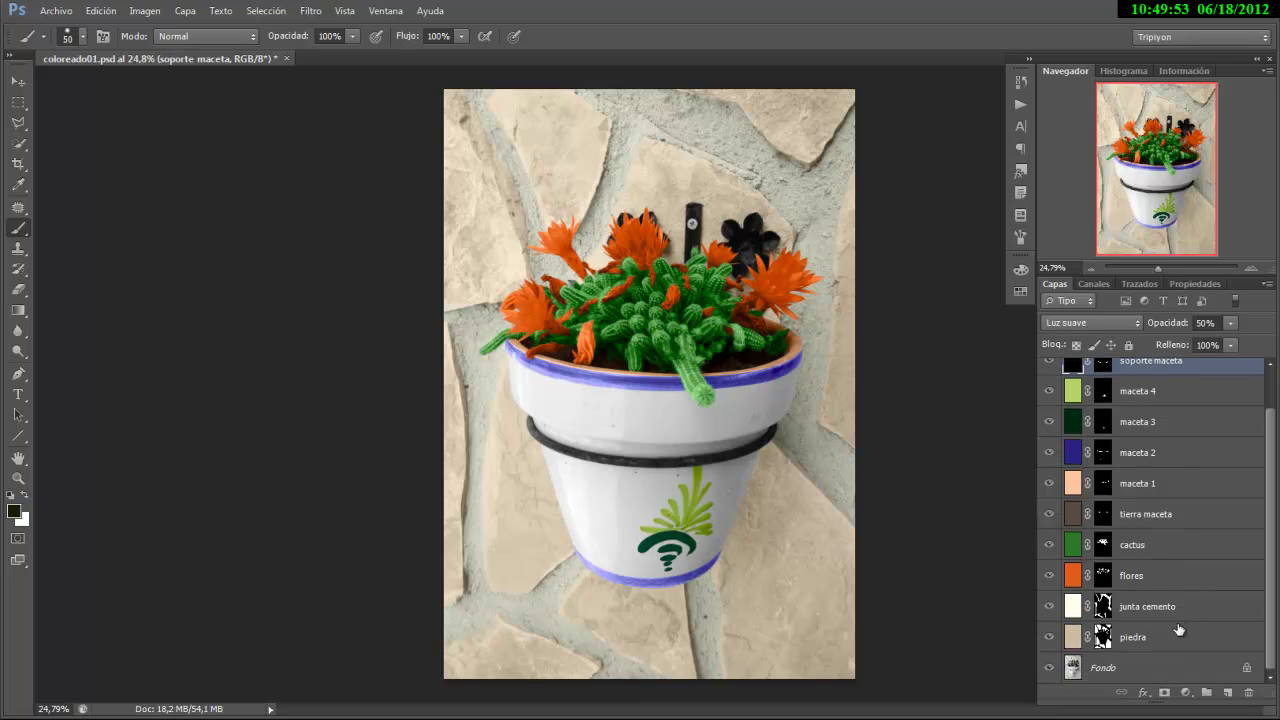
Group the colour layers soporte maceta through piedra as 'Coloreado básico' and expand the group
left_click(1167, 644, "shift")
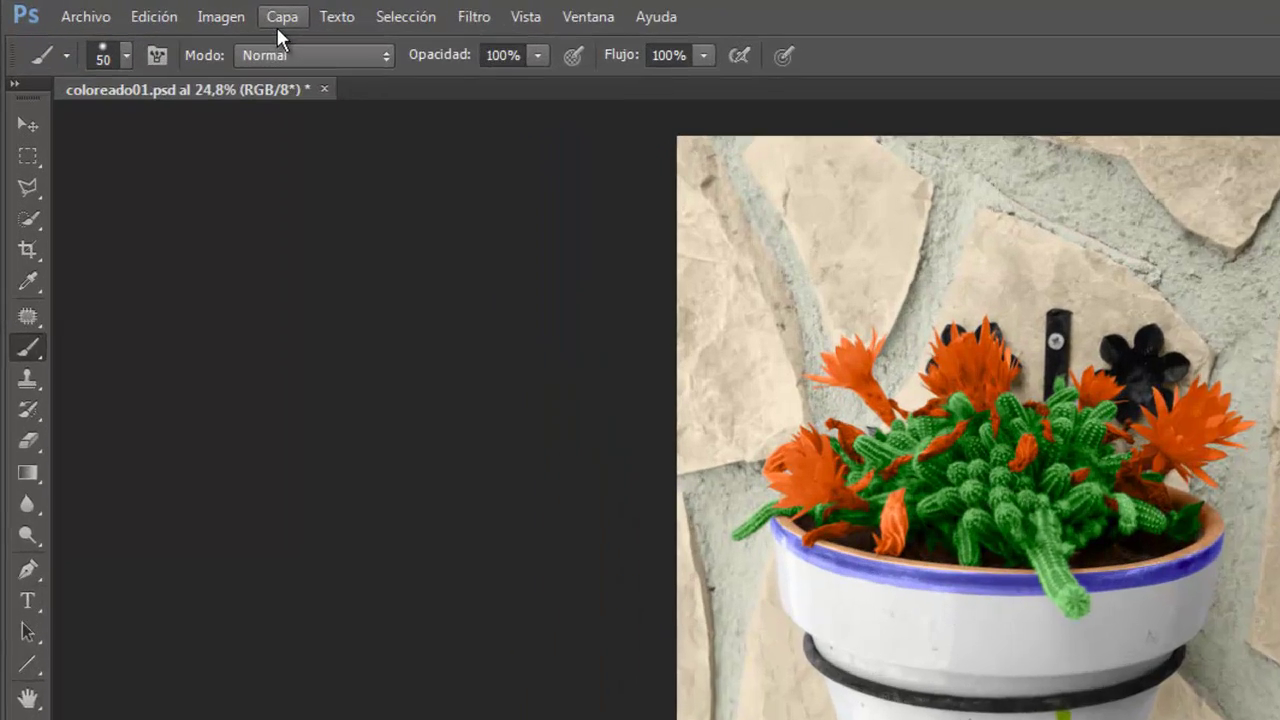
left_click(185, 10)
left_click(430, 567)
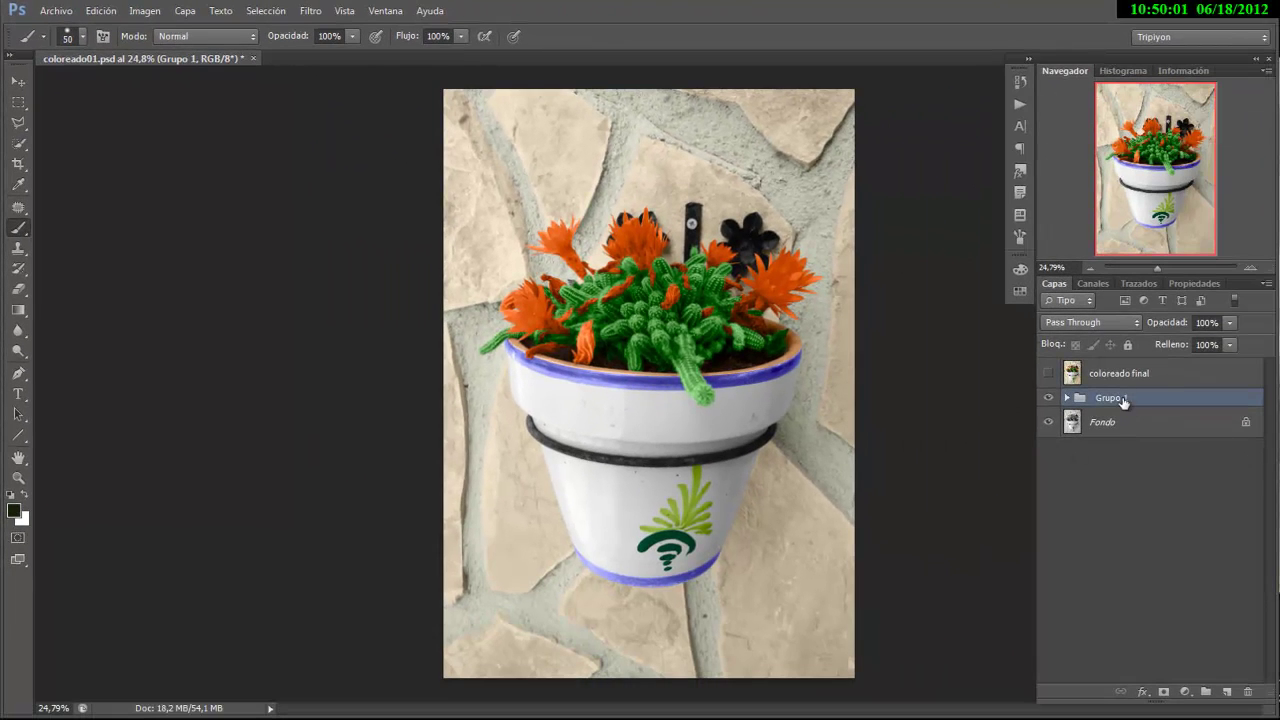
double_click(1118, 398)
type("Coloreado")
type(" básico")
key("Return")
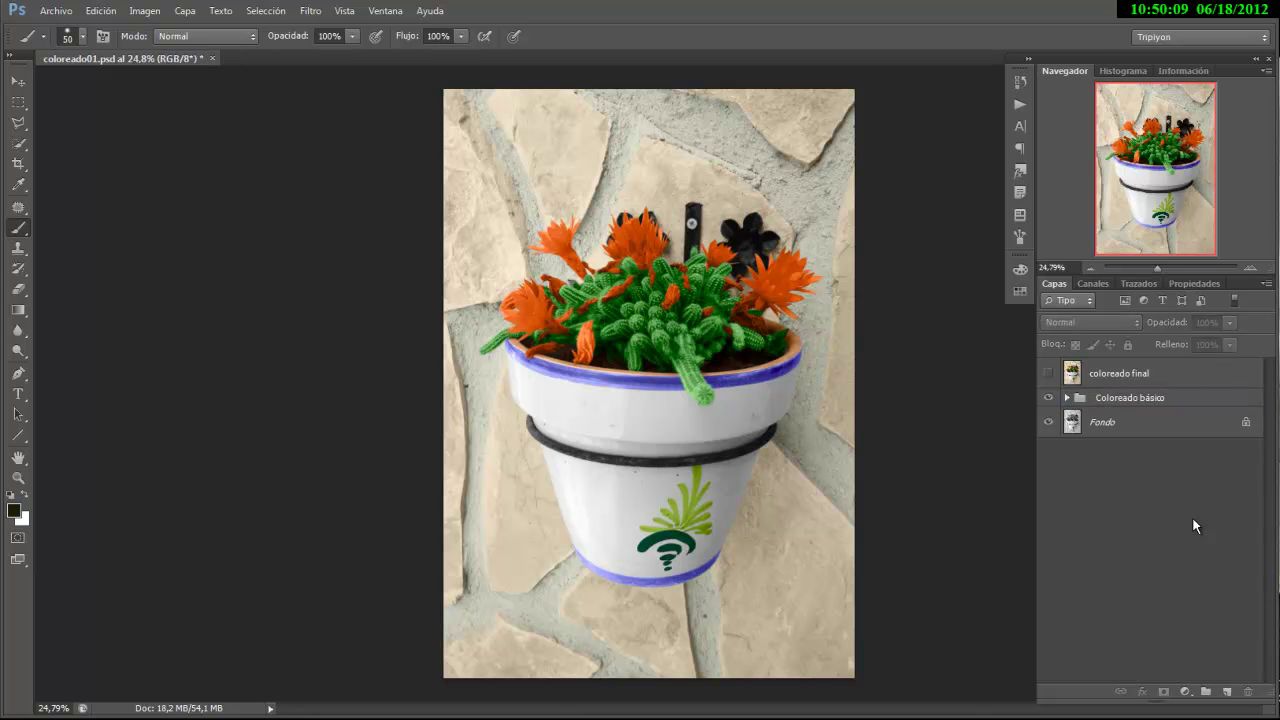
left_click(1066, 398)
Zoom in on the plant and load the cactus layer's mask as a selection
scroll(1100, 462, "down", 2)
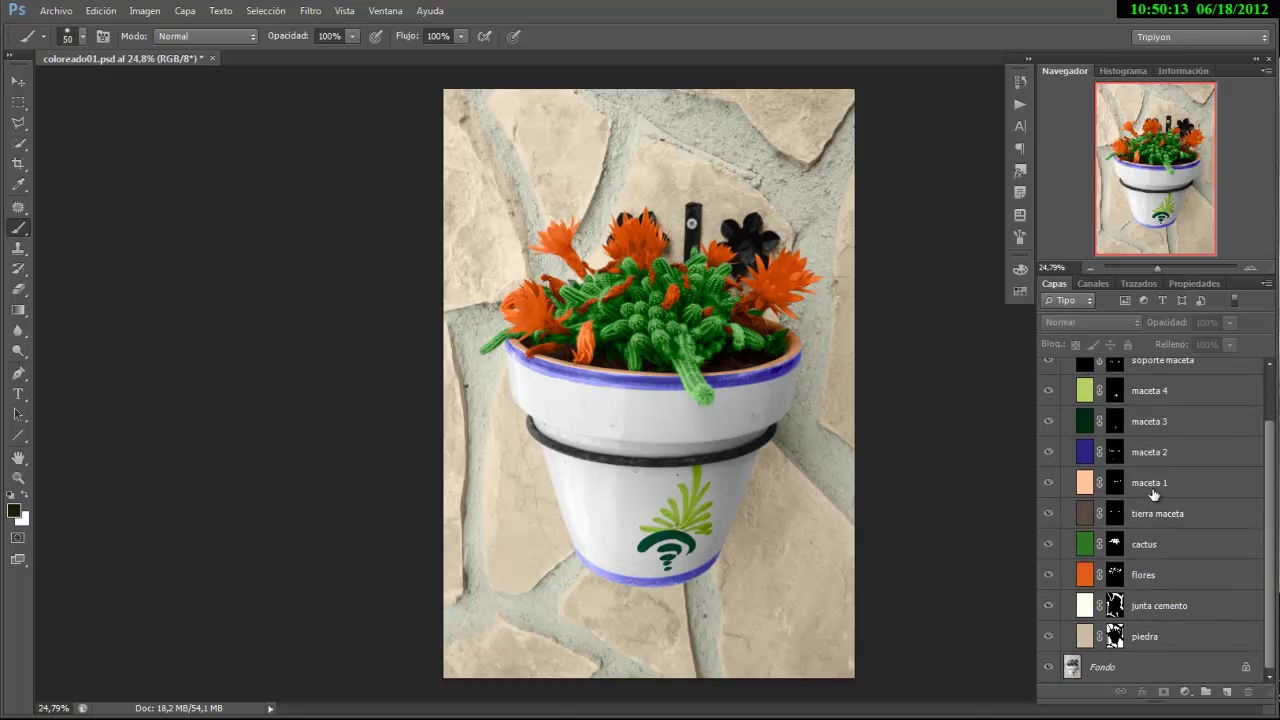
scroll(678, 342, "up", 1)
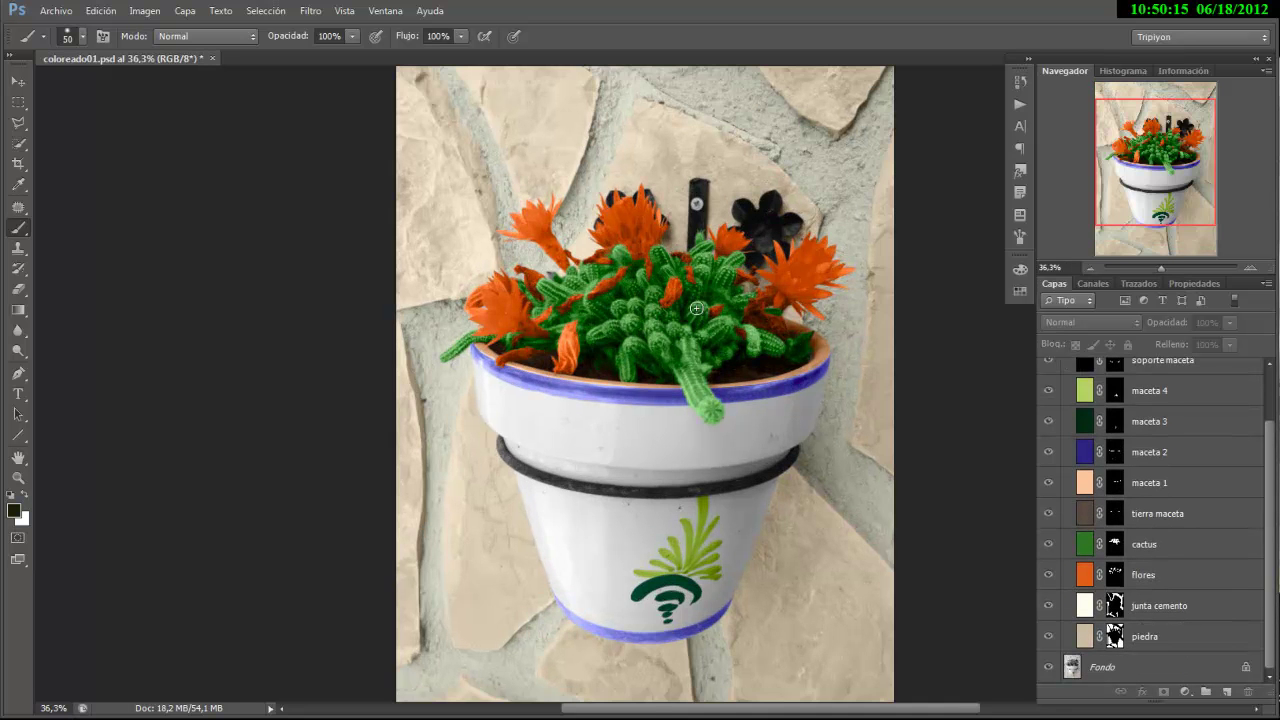
scroll(696, 309, "up", 1)
scroll(707, 214, "up", 1)
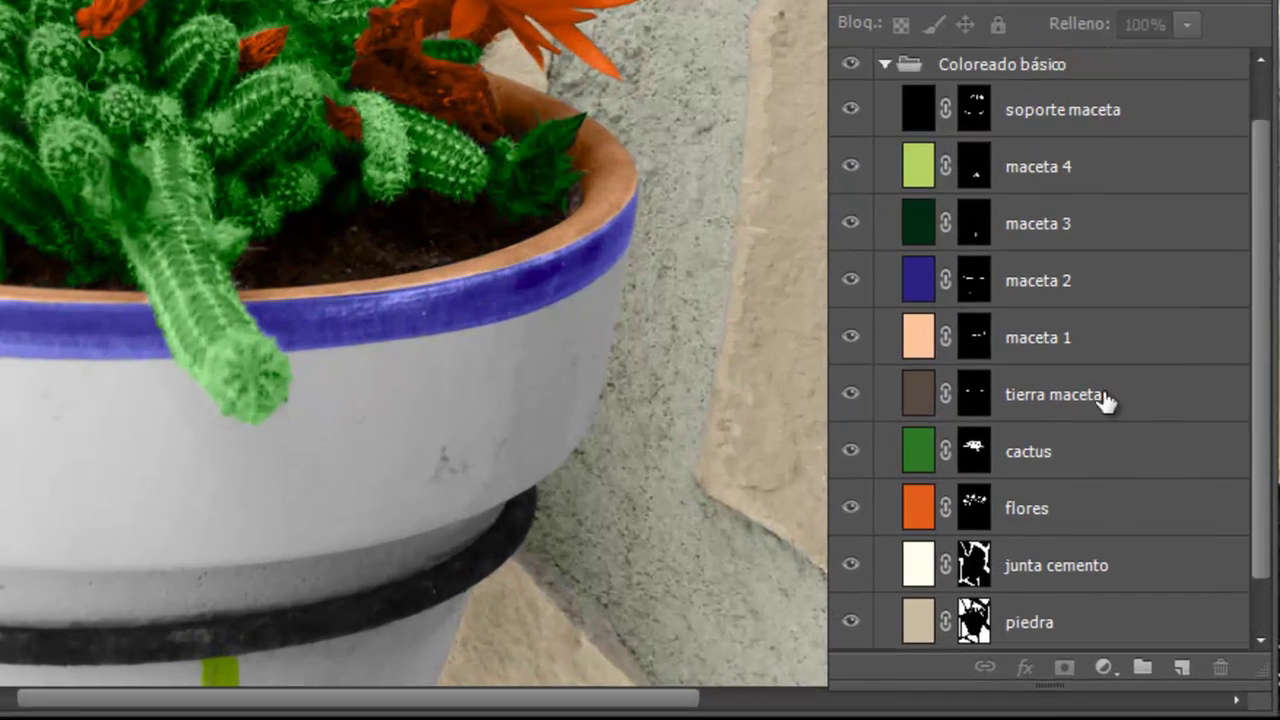
scroll(1106, 400, "down", 1)
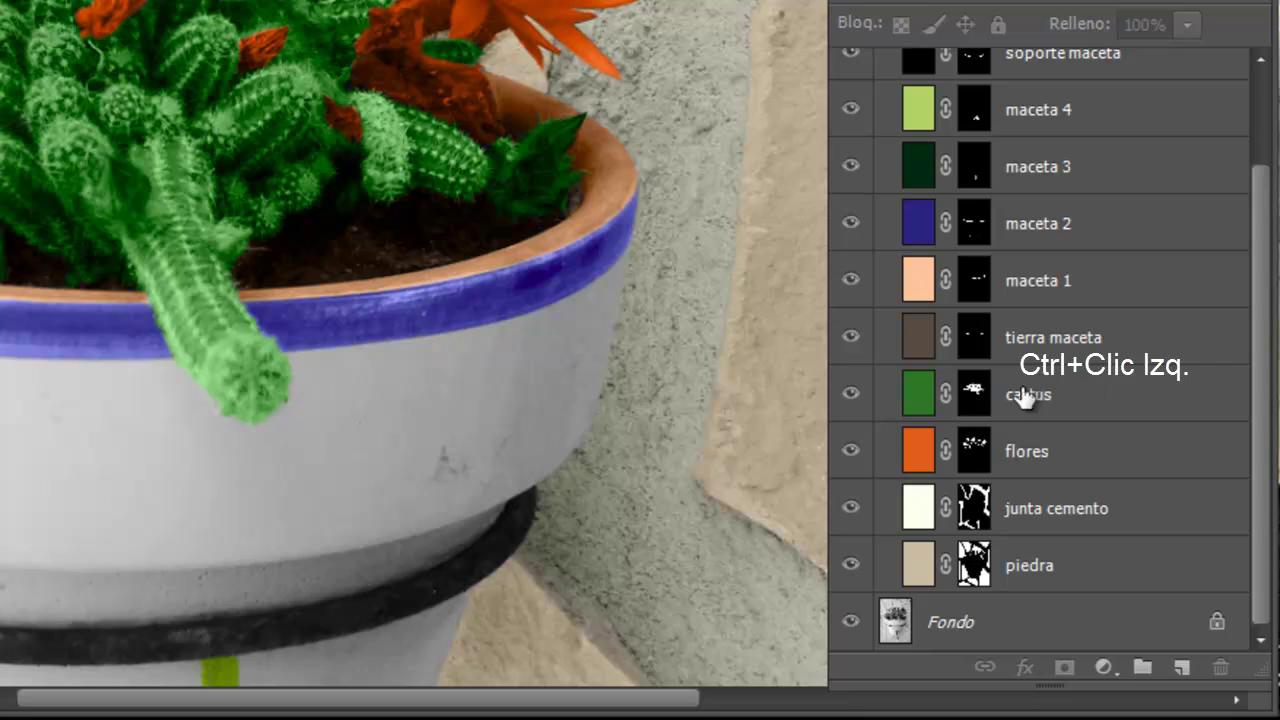
left_click(975, 397, "ctrl")
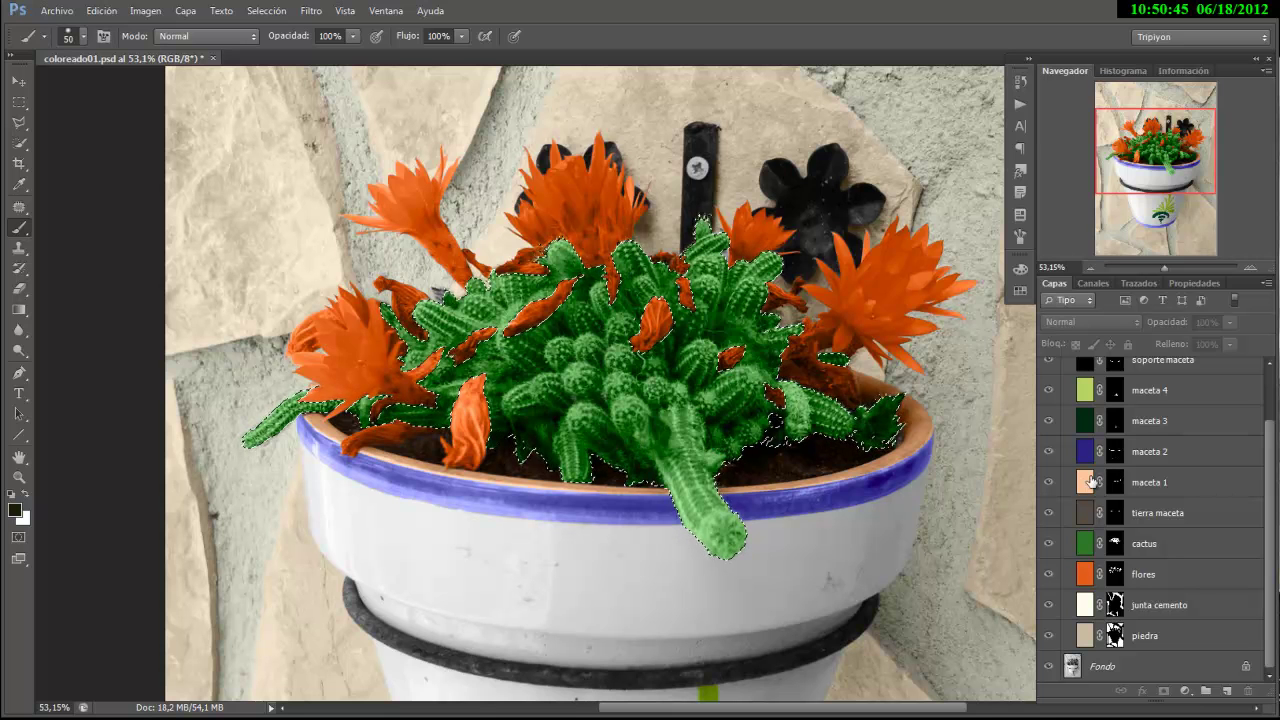
scroll(1095, 482, "up", 2)
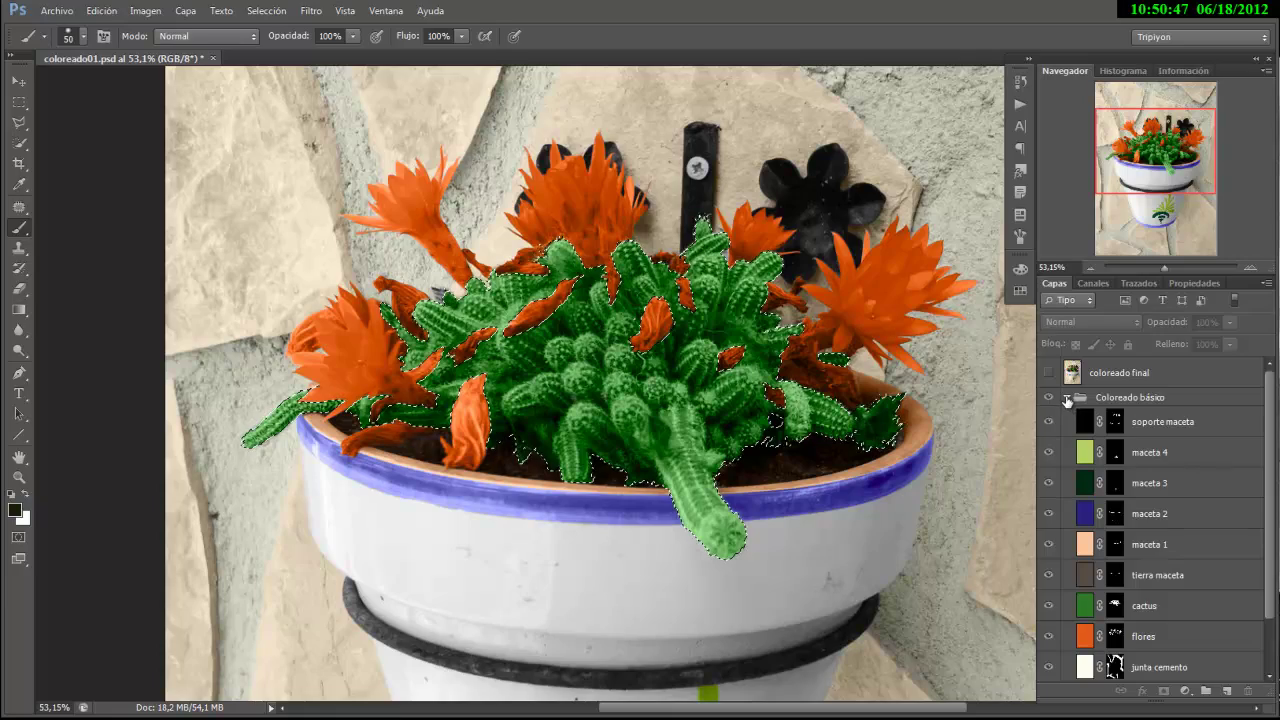
Add a Levels layer above Fondo with inputs 0, 0,88 and 212 to brighten the cactus
left_click(1067, 397)
left_click(1050, 240)
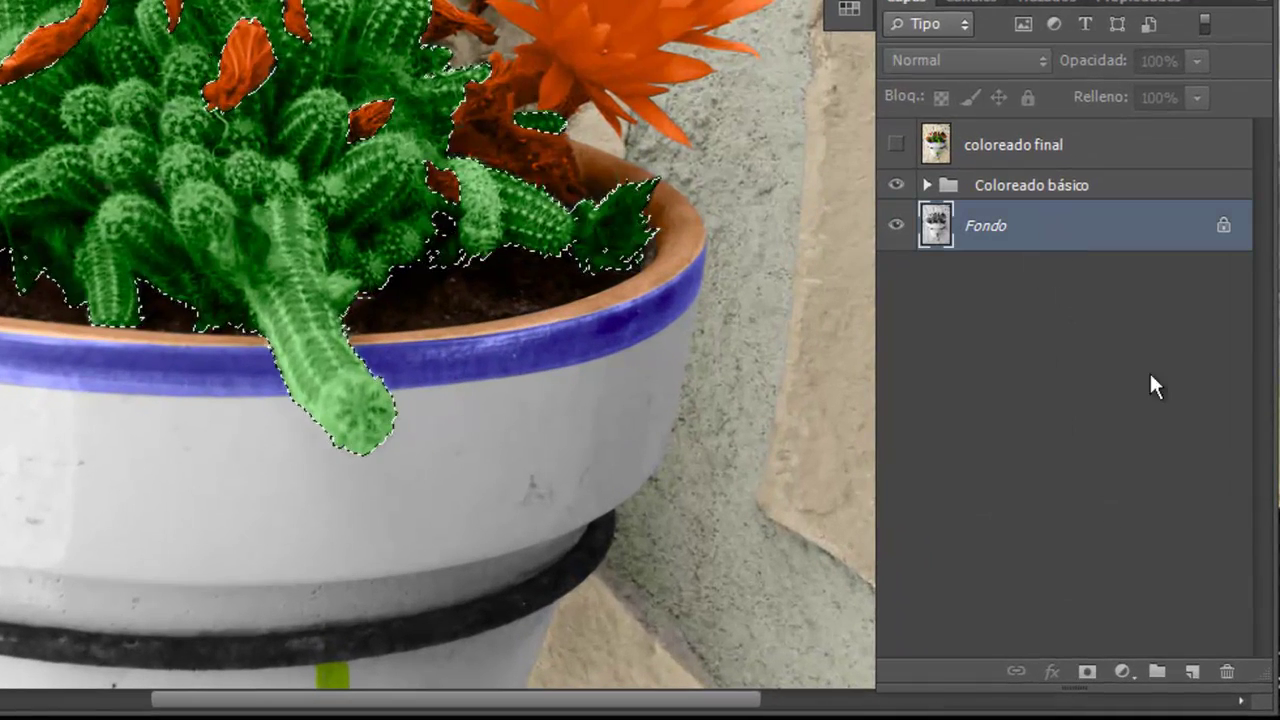
left_click(1122, 672)
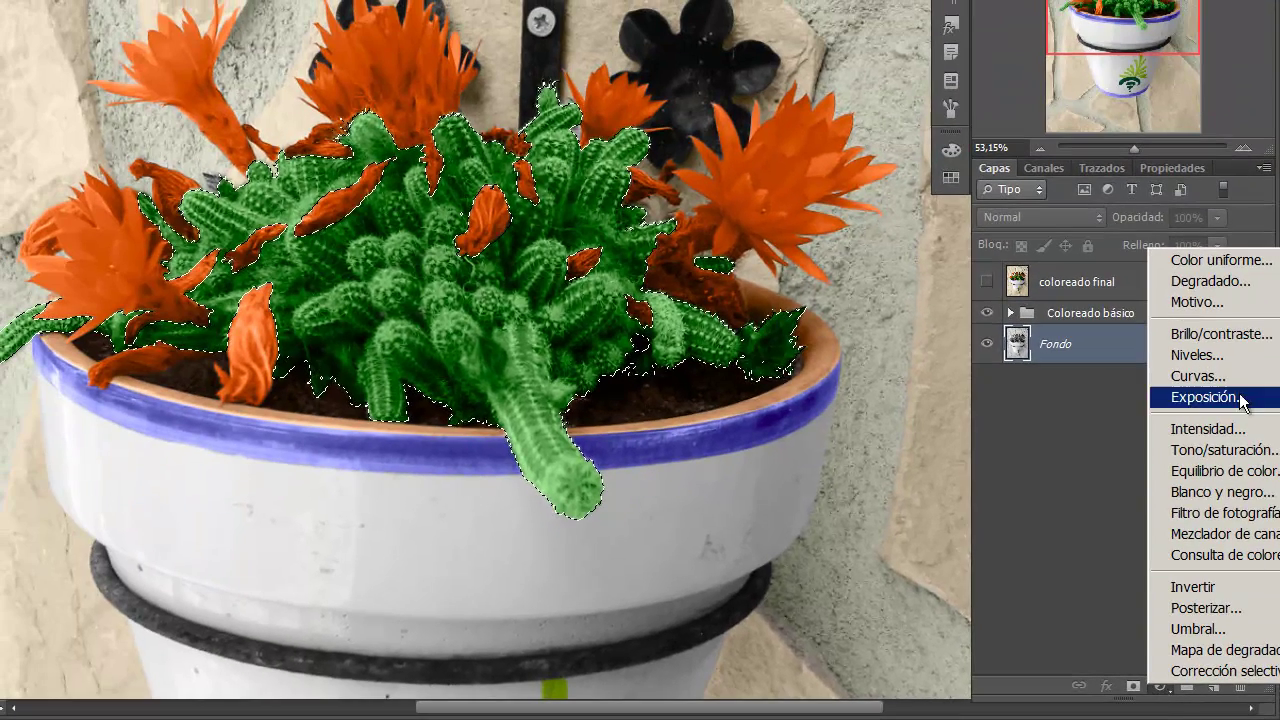
left_click(1236, 362)
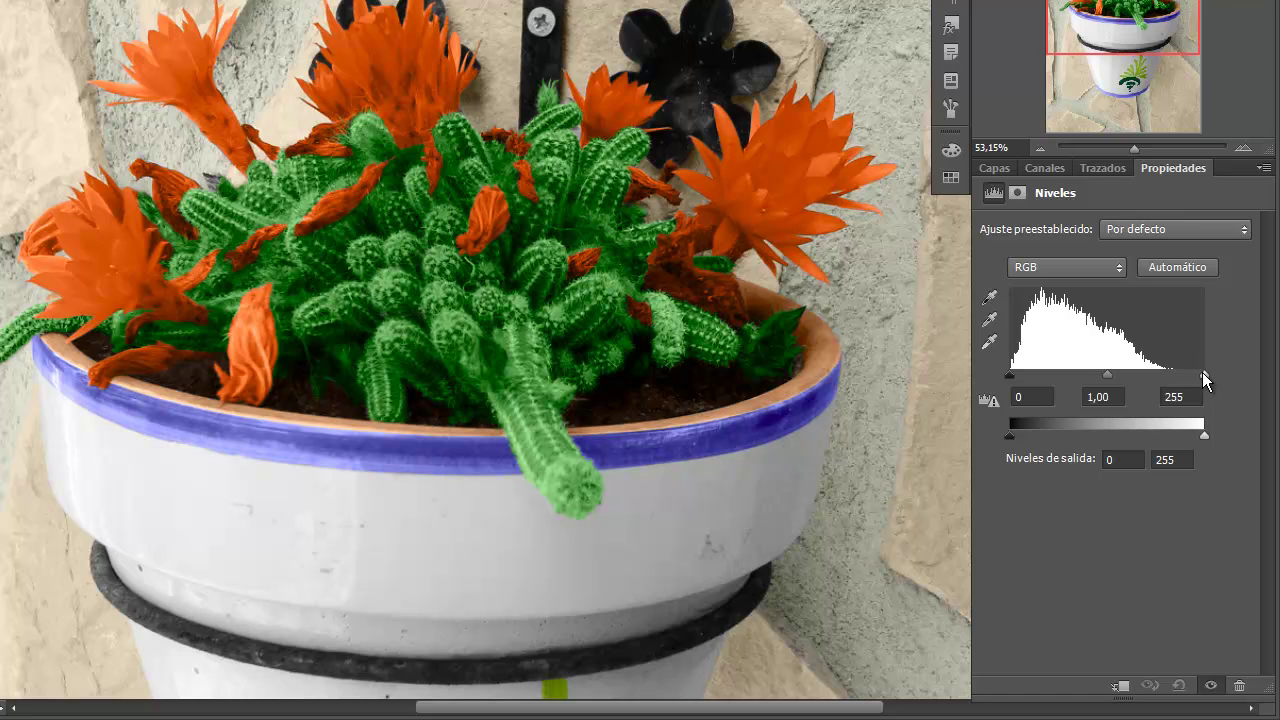
left_click_drag(1204, 375, 1172, 378)
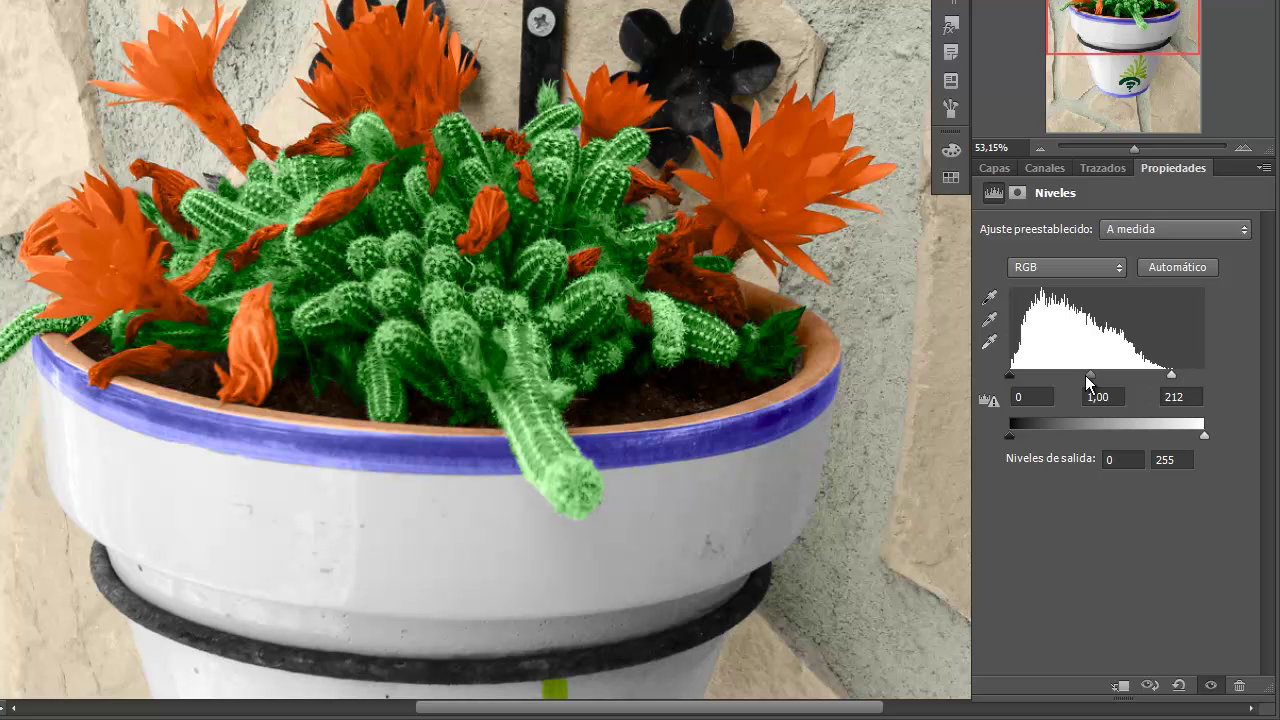
left_click_drag(1091, 376, 1101, 380)
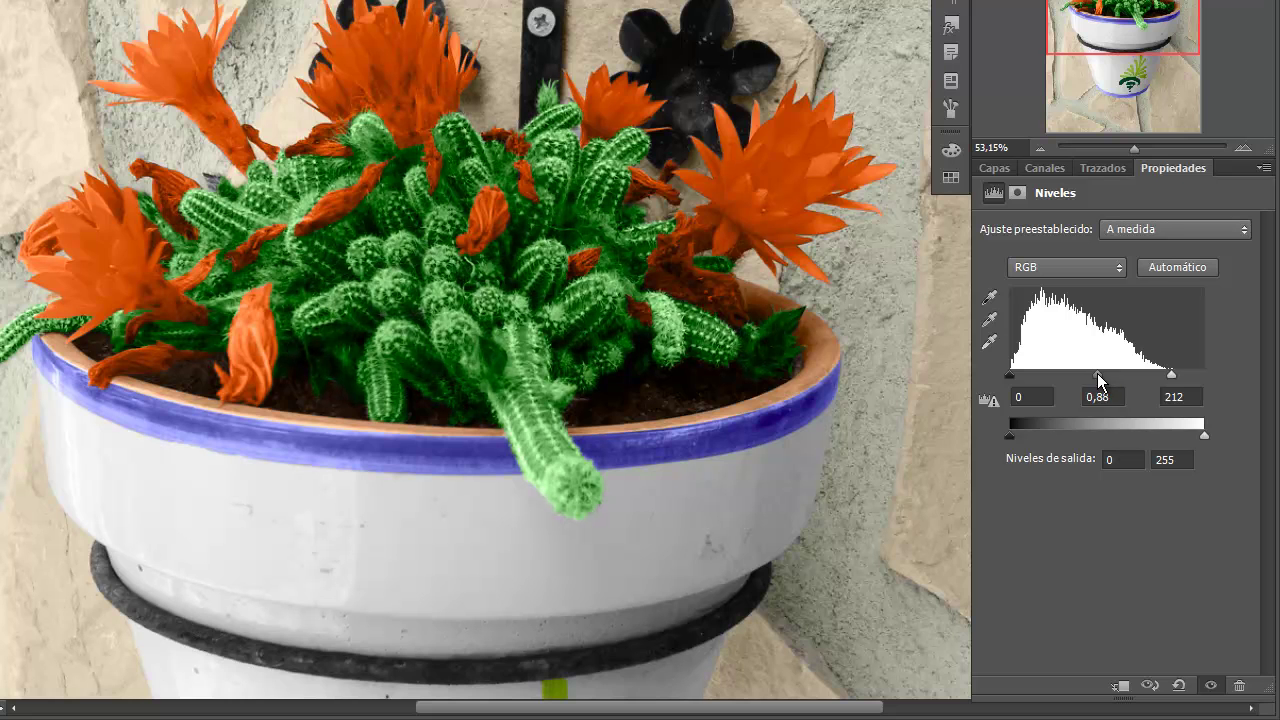
left_click(1211, 686)
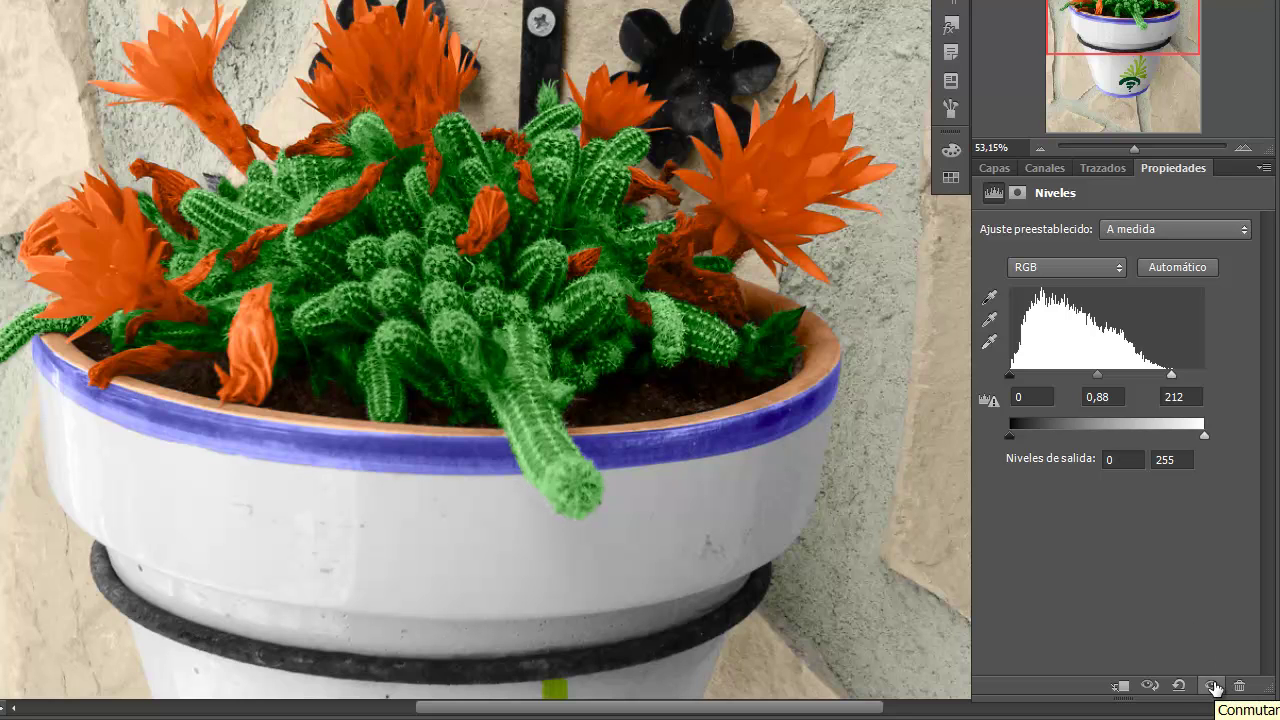
left_click(1212, 686)
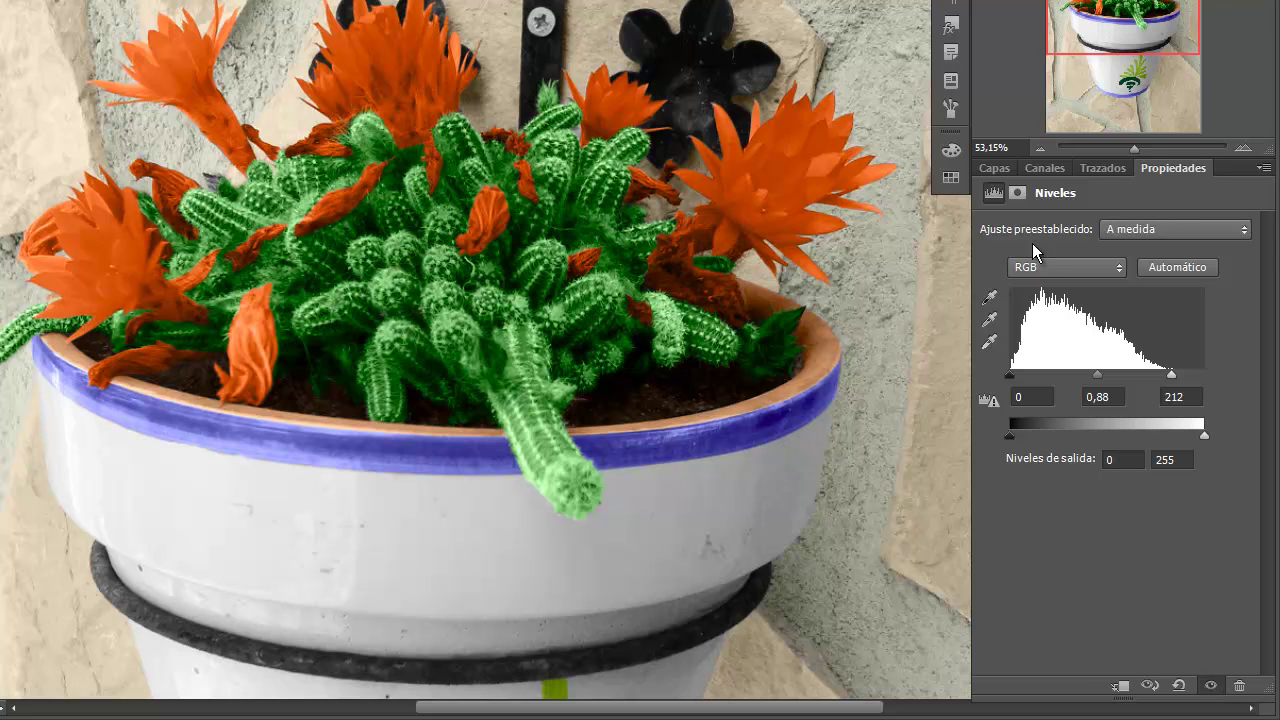
left_click(994, 168)
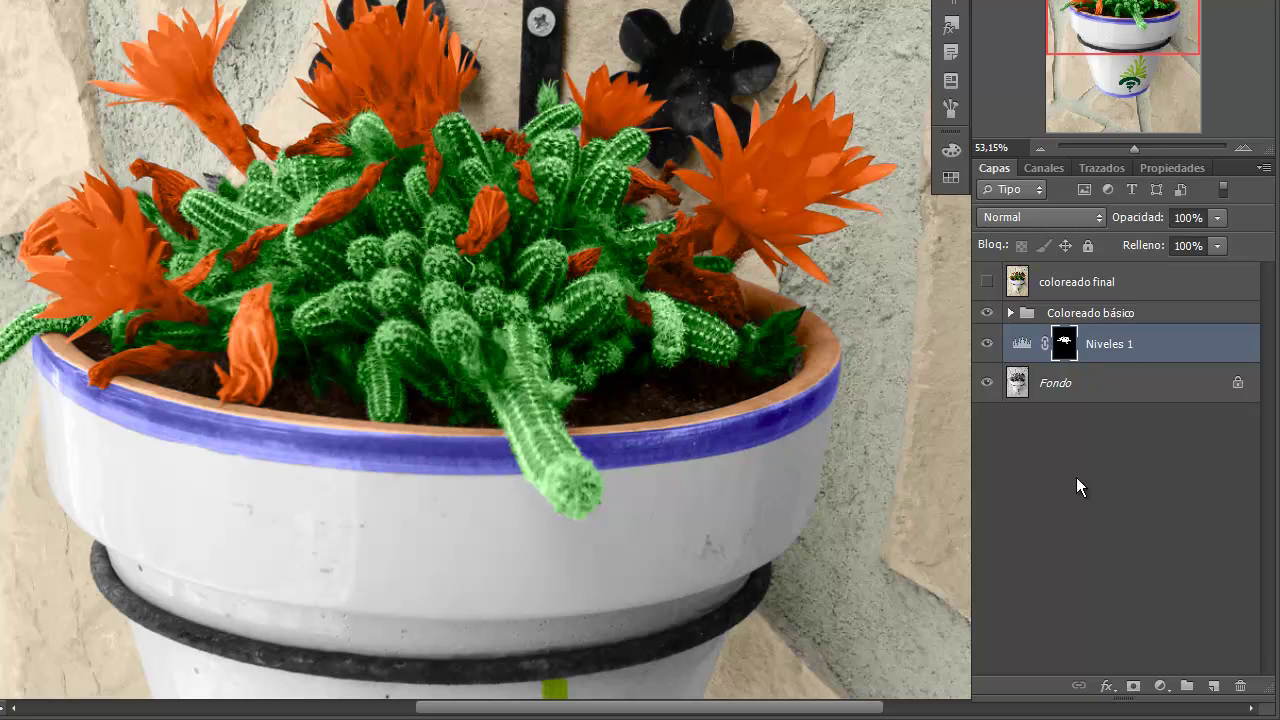
Expand Coloreado básico and isolate the cactus colour layer by hiding all others
mouse_move(1120, 322)
left_mouse_down()
mouse_move(1120, 375)
mouse_move(1122, 333)
mouse_move(1113, 345)
left_mouse_up()
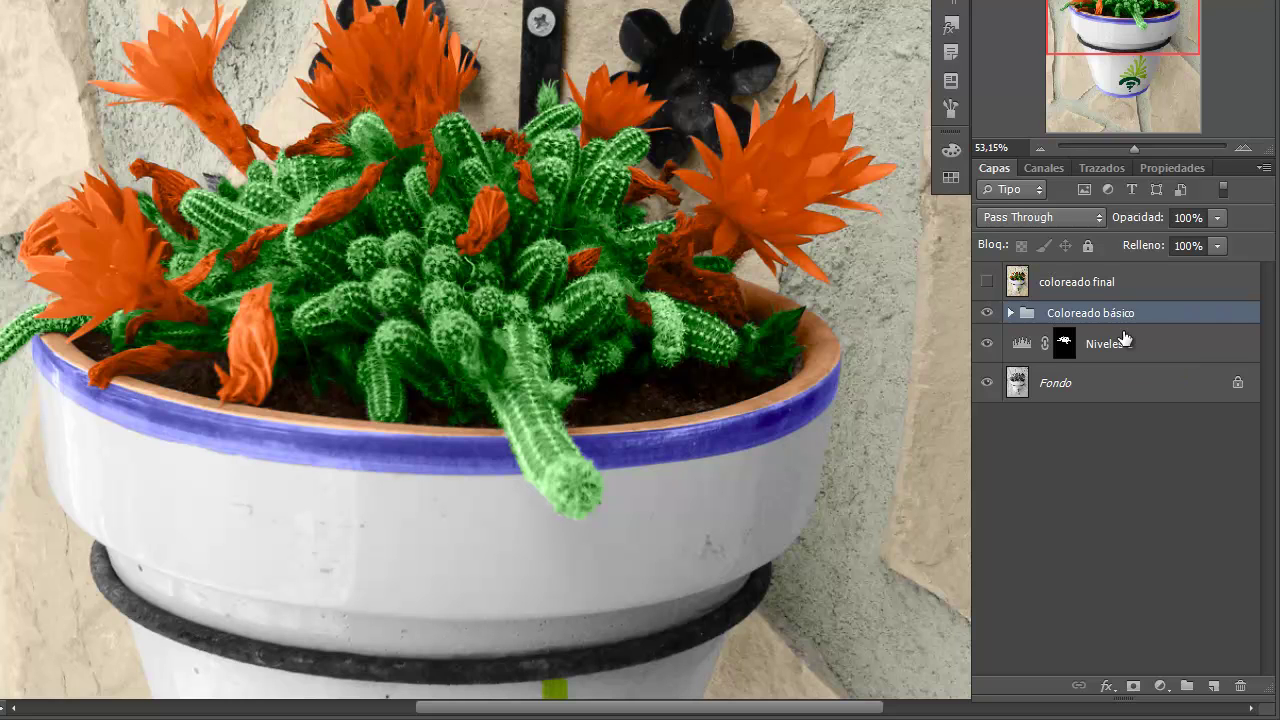
left_click_drag(1107, 330, 494, 204)
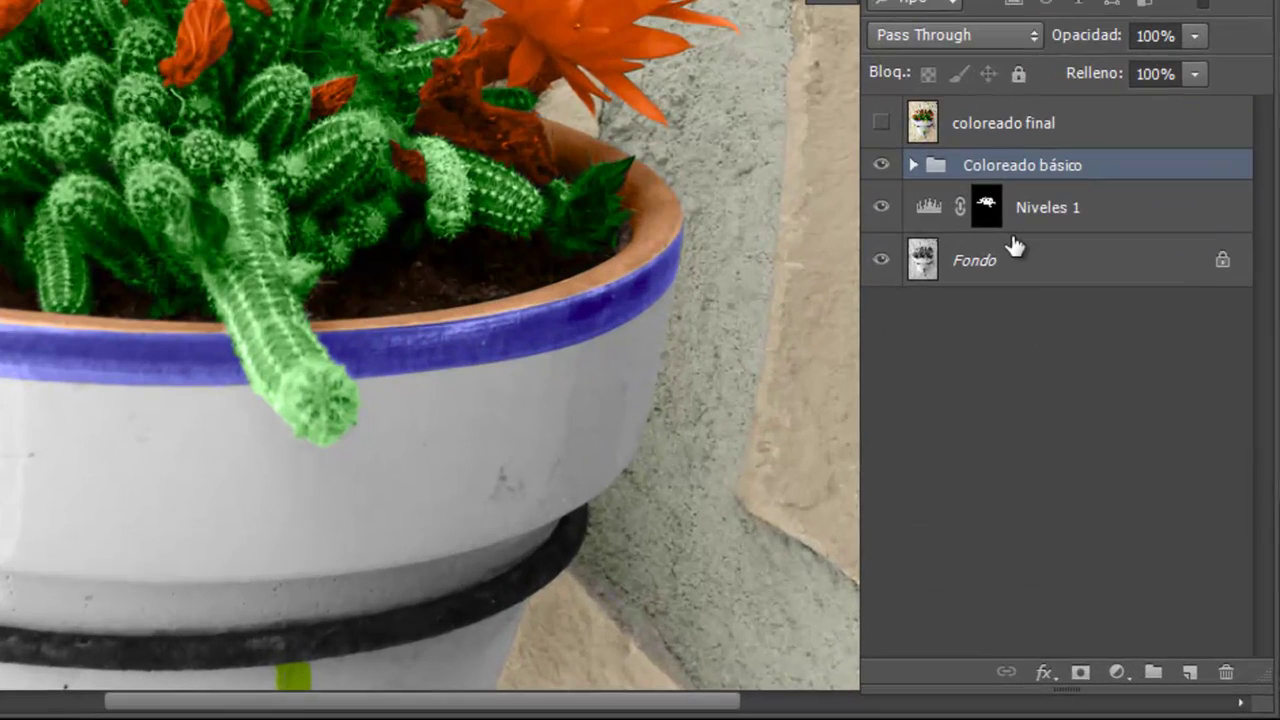
left_click(910, 162)
scroll(1004, 343, "down", 1)
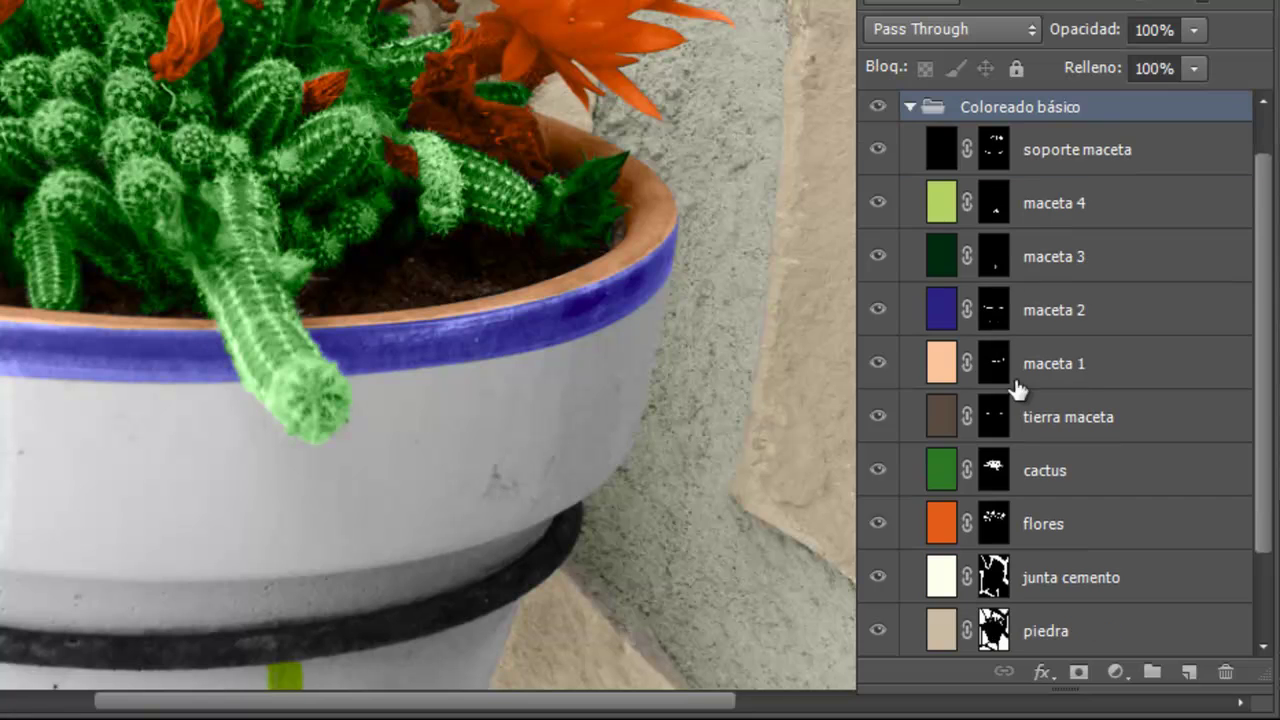
left_click(1140, 488)
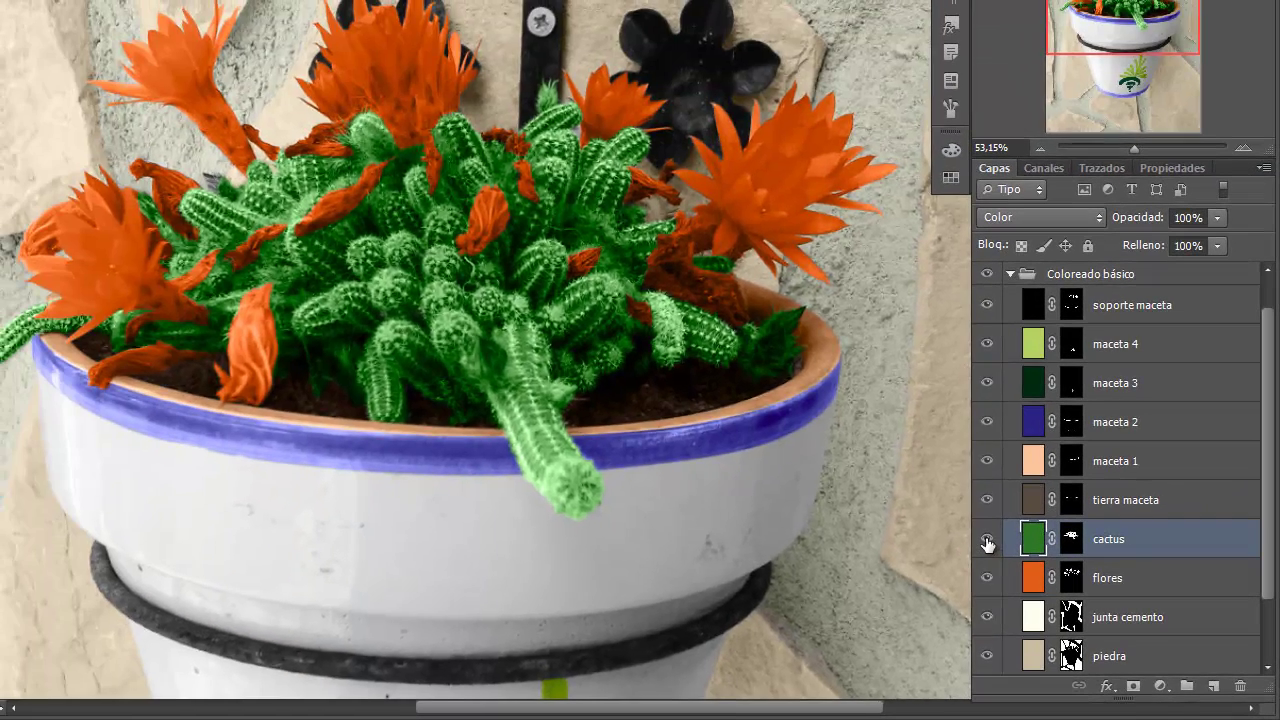
left_click(987, 541, "alt")
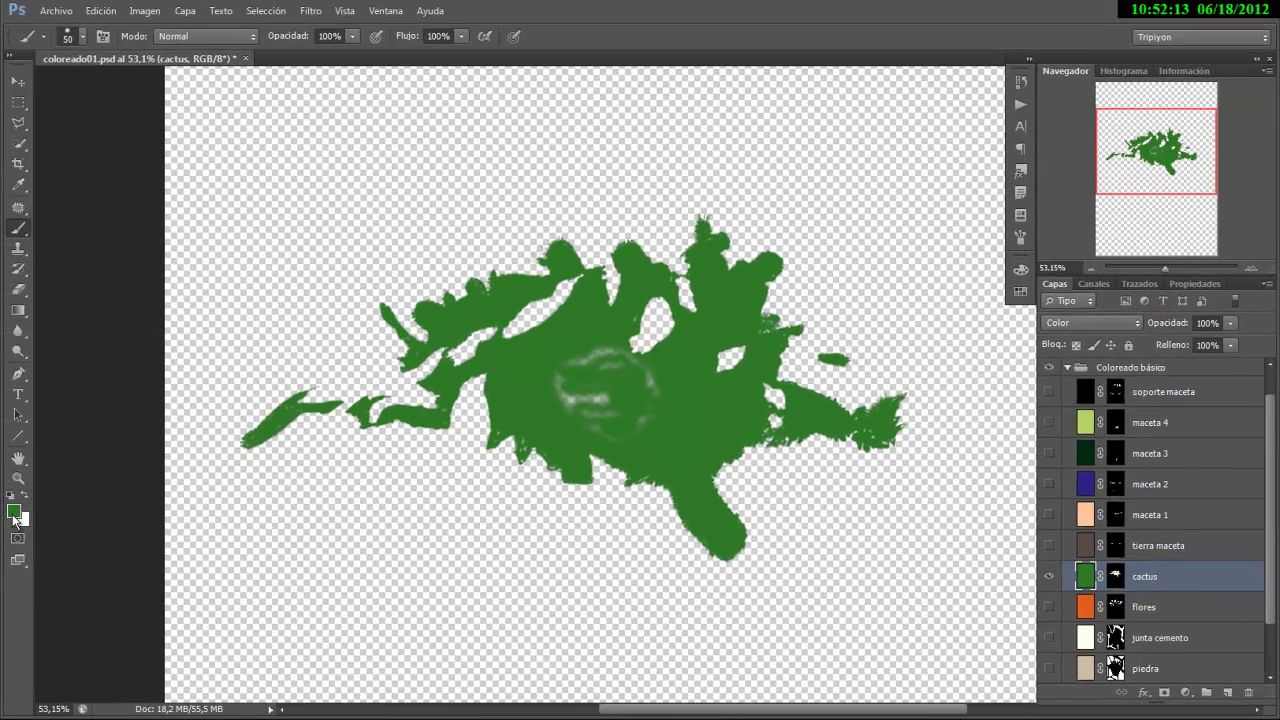
Preview a darker green foreground without keeping it, then show all layers again
left_click(14, 511)
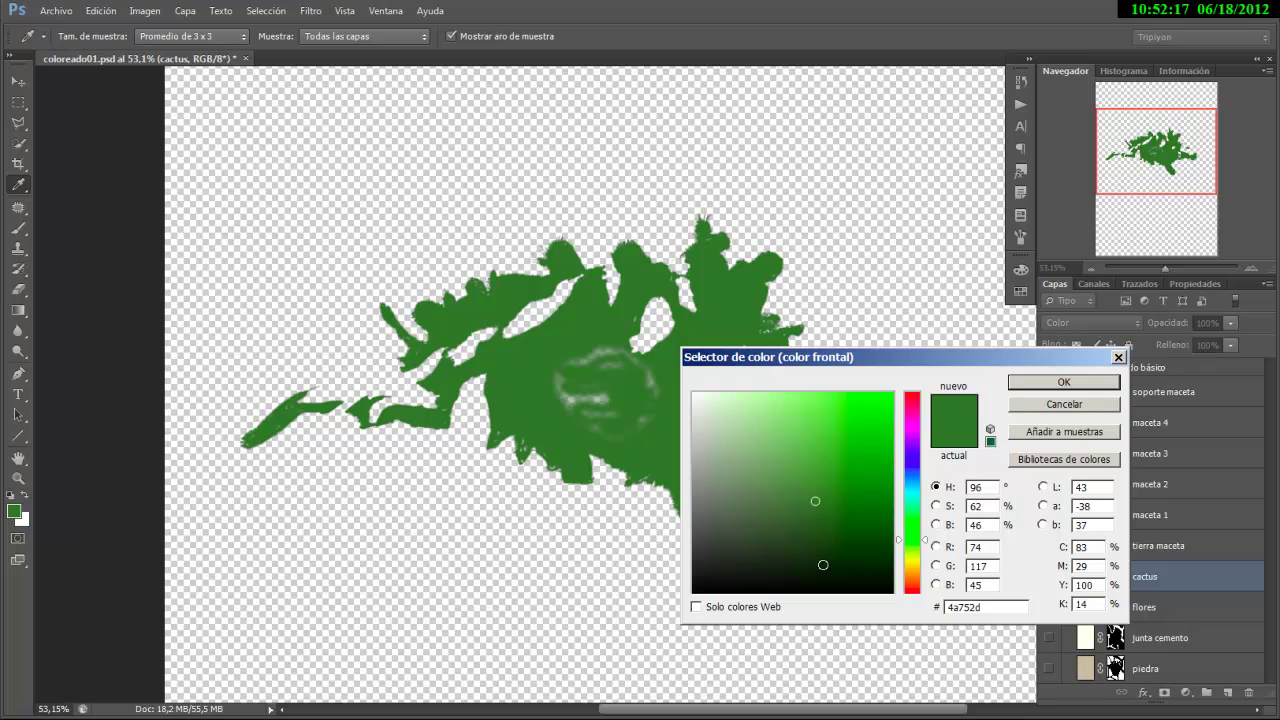
left_click(821, 565)
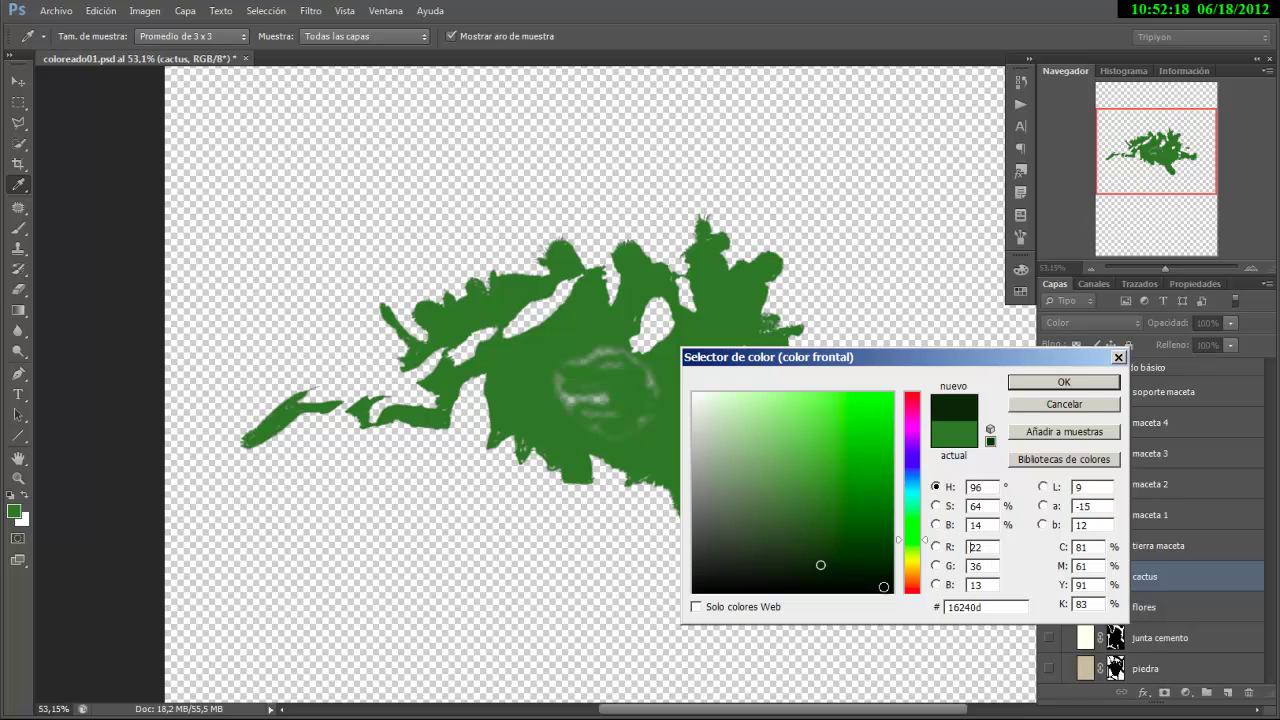
left_click(1063, 404)
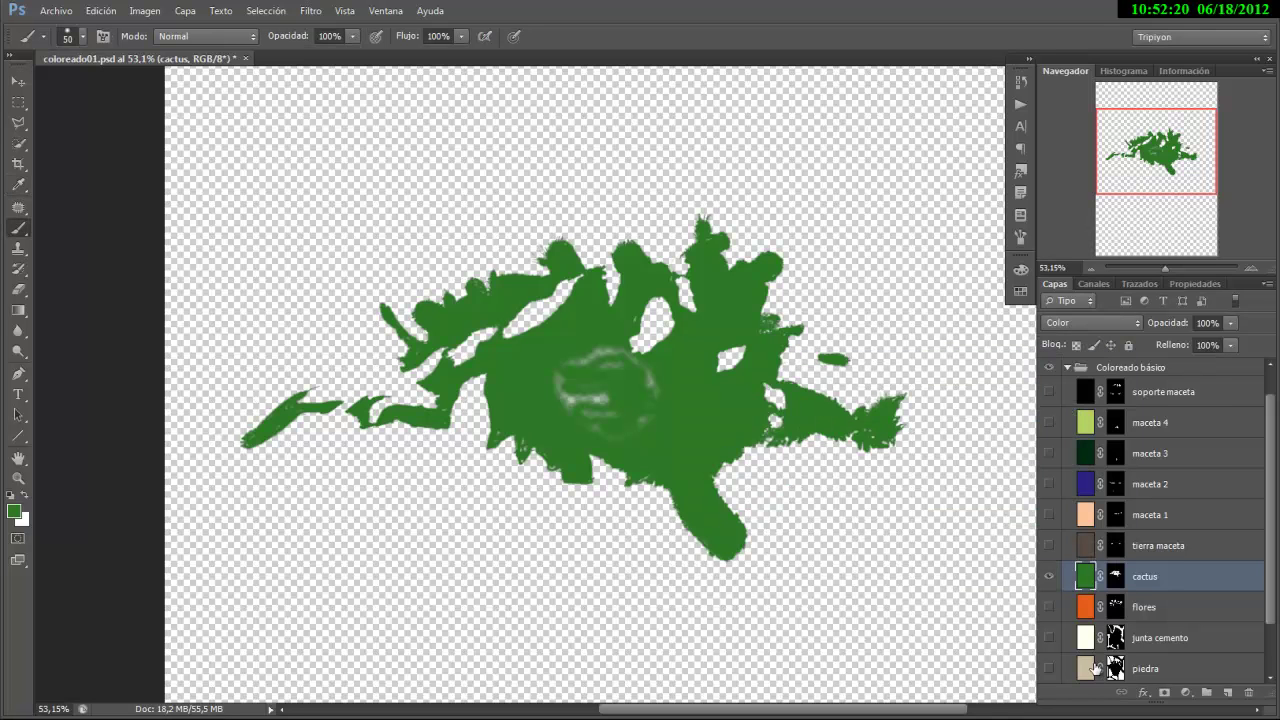
left_click(1049, 579, "alt")
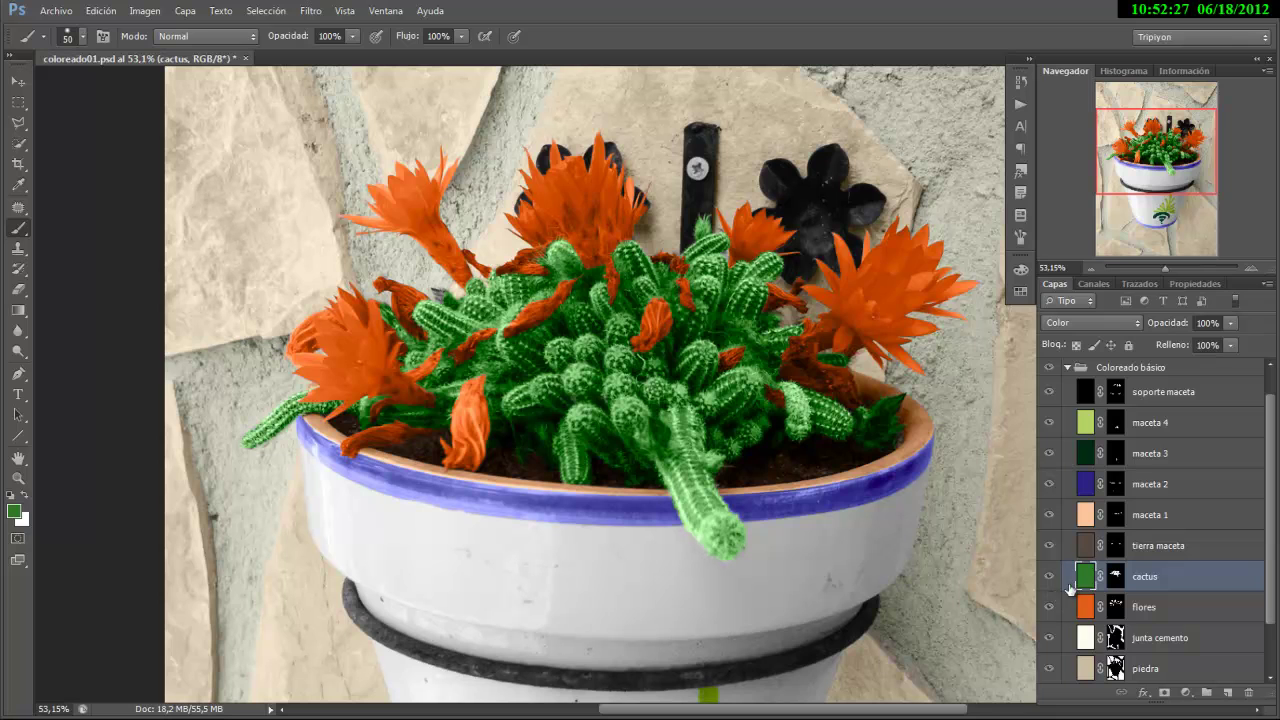
Collapse Coloreado básico, pick a near-black foreground swatch, and add a new empty layer
left_click(1068, 369)
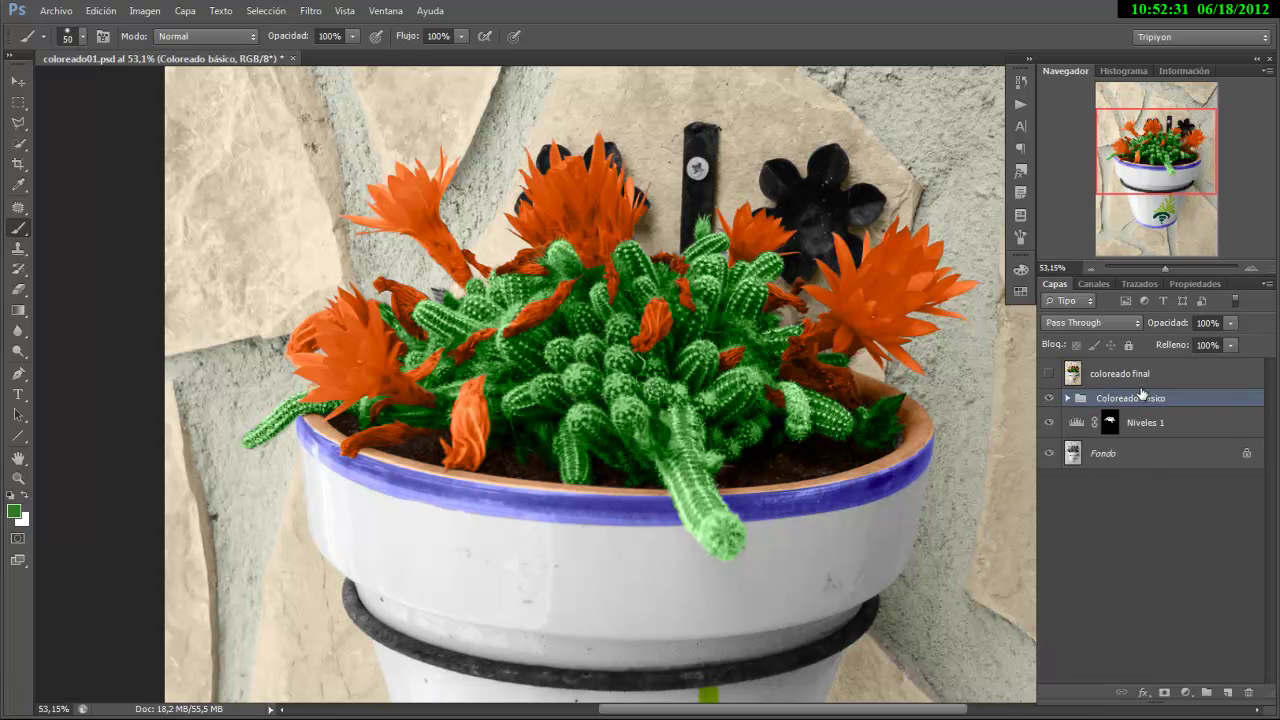
left_click(1020, 291)
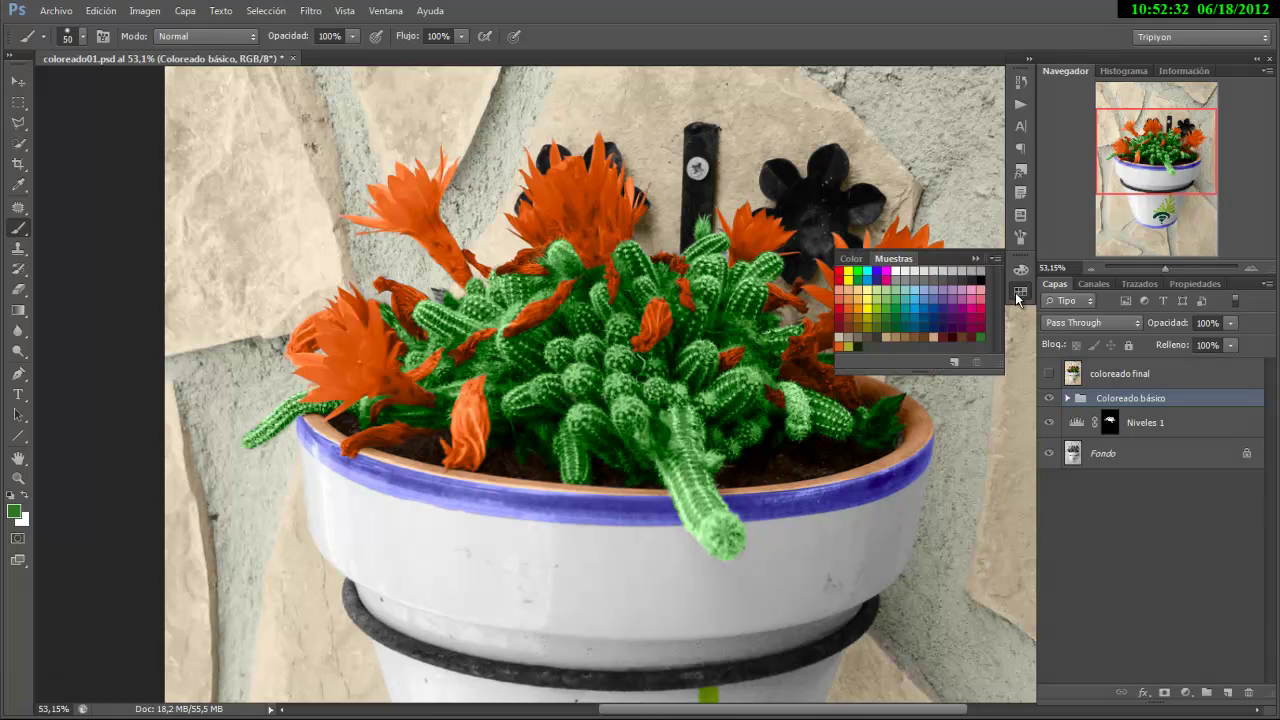
left_click(858, 345)
left_click(1023, 295)
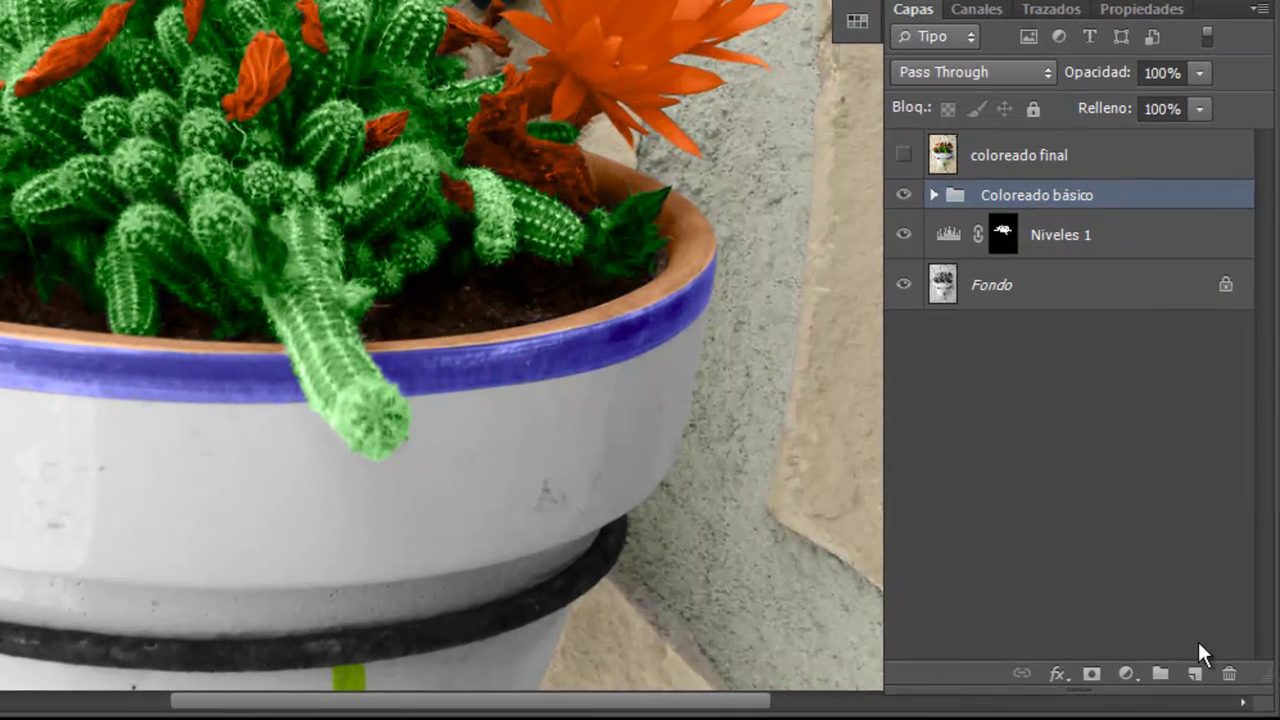
left_click(1198, 676)
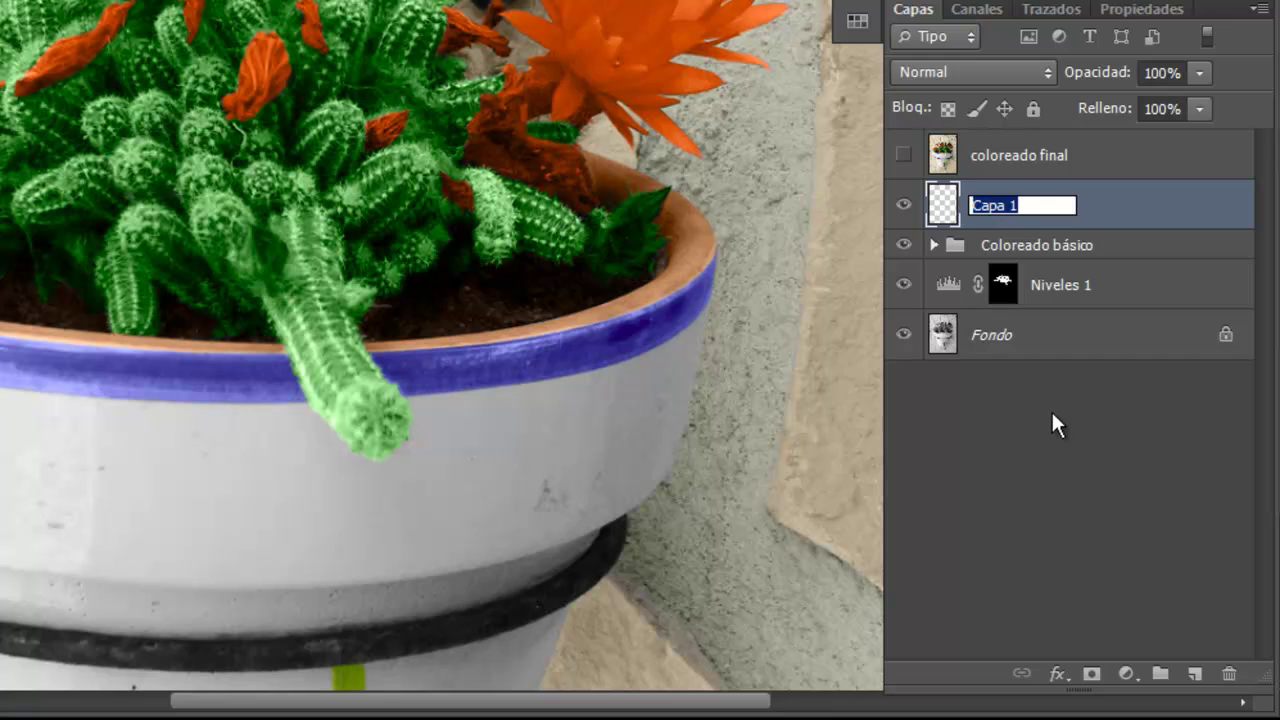
Name the new layer 'Matices cactus 1'
type("M")
type("atices ")
type("cactus ")
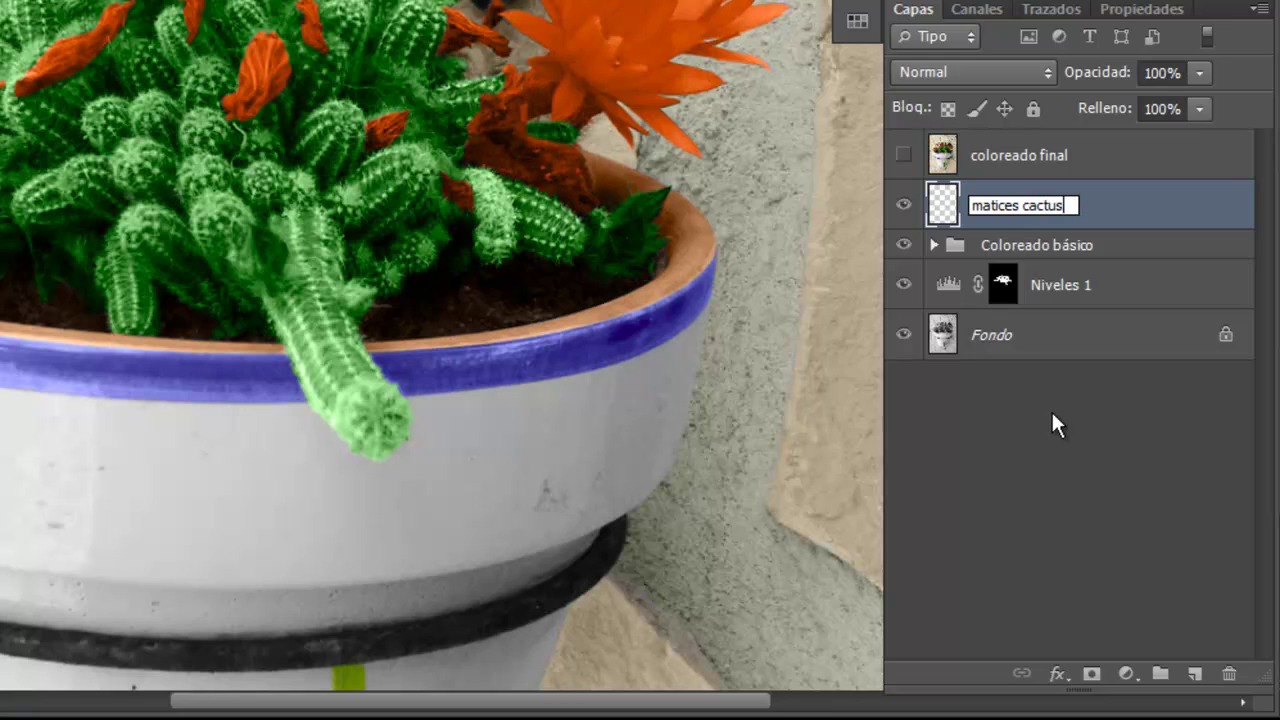
type("1")
left_click(1190, 204)
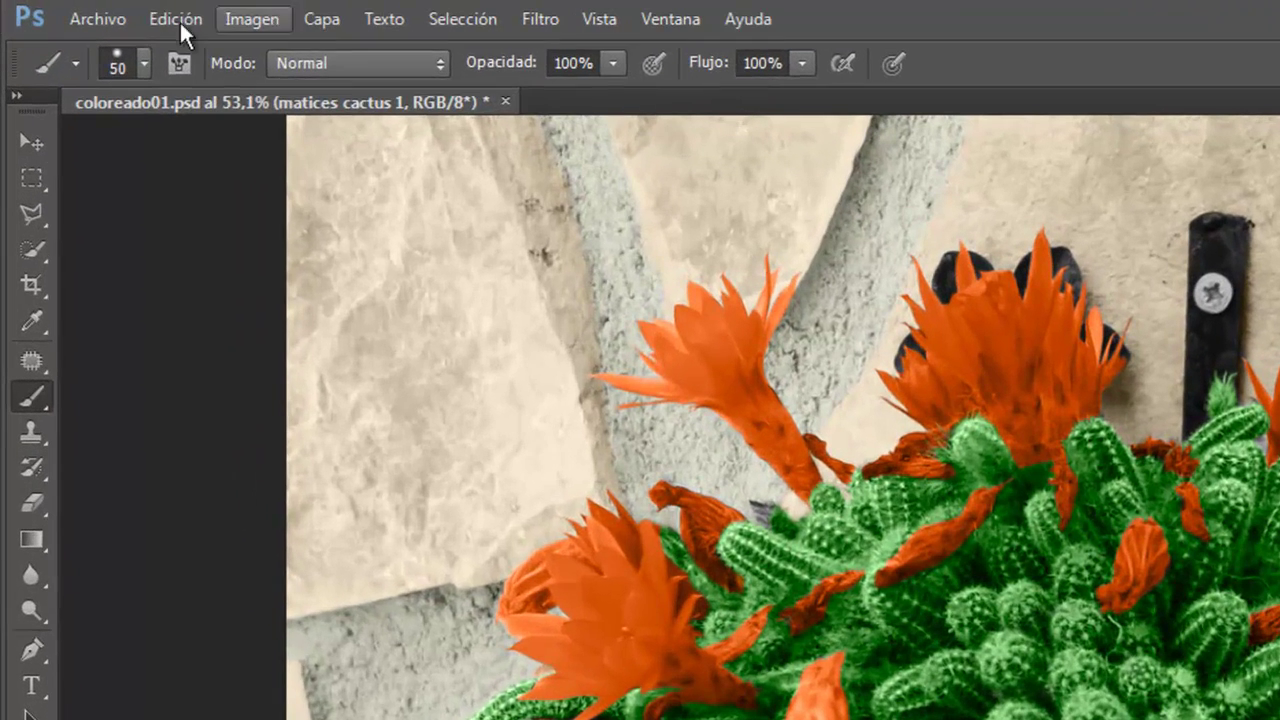
Fill 'matices cactus 1' with the dark foreground colour
left_click(179, 20)
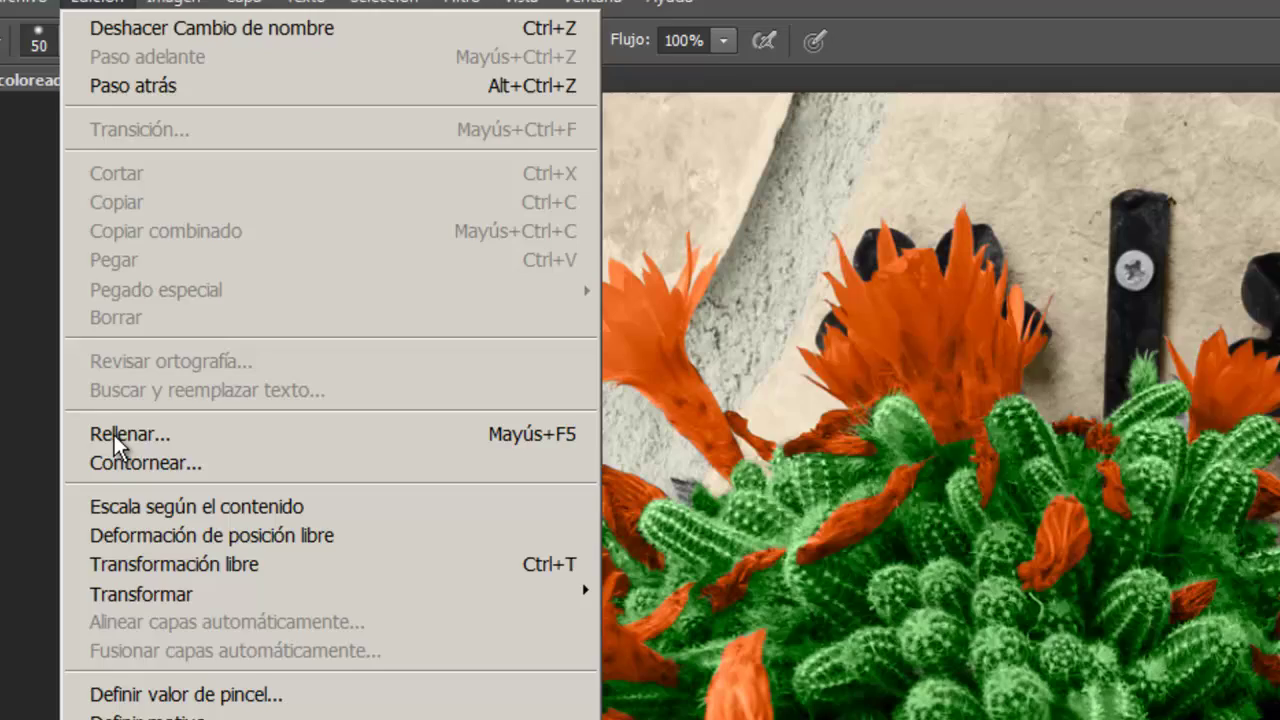
left_click(196, 457)
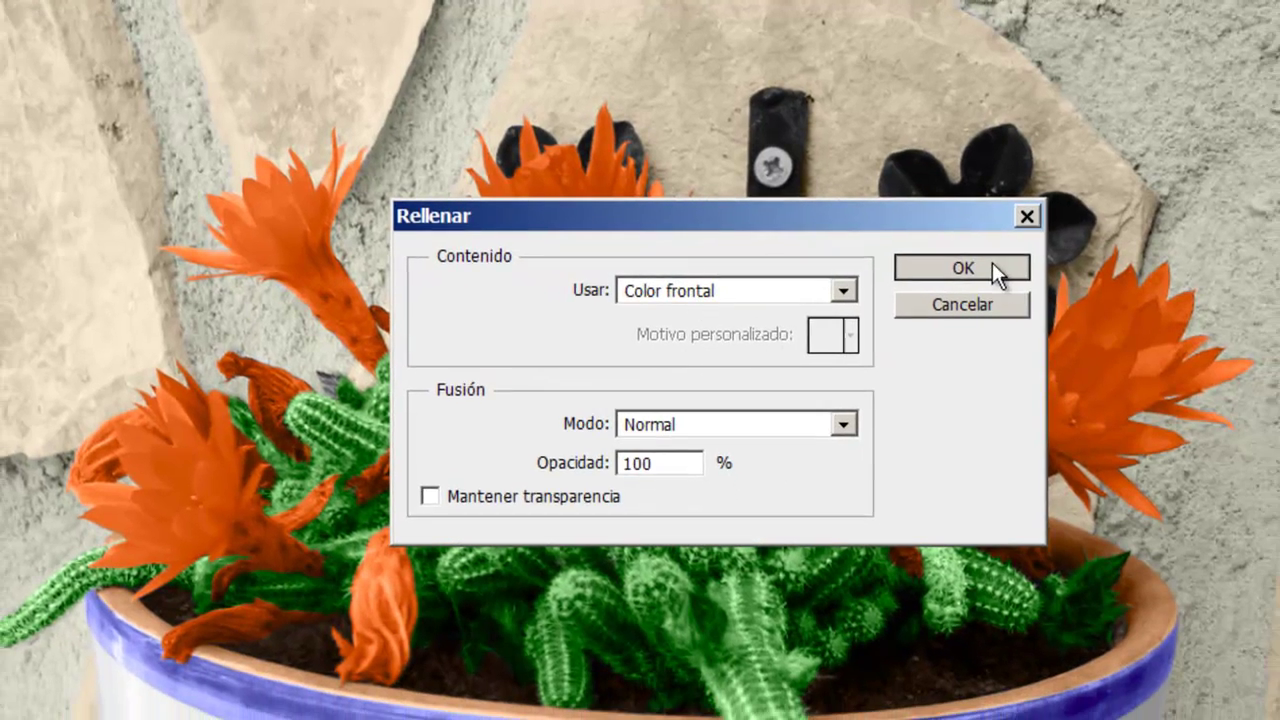
left_click(993, 268)
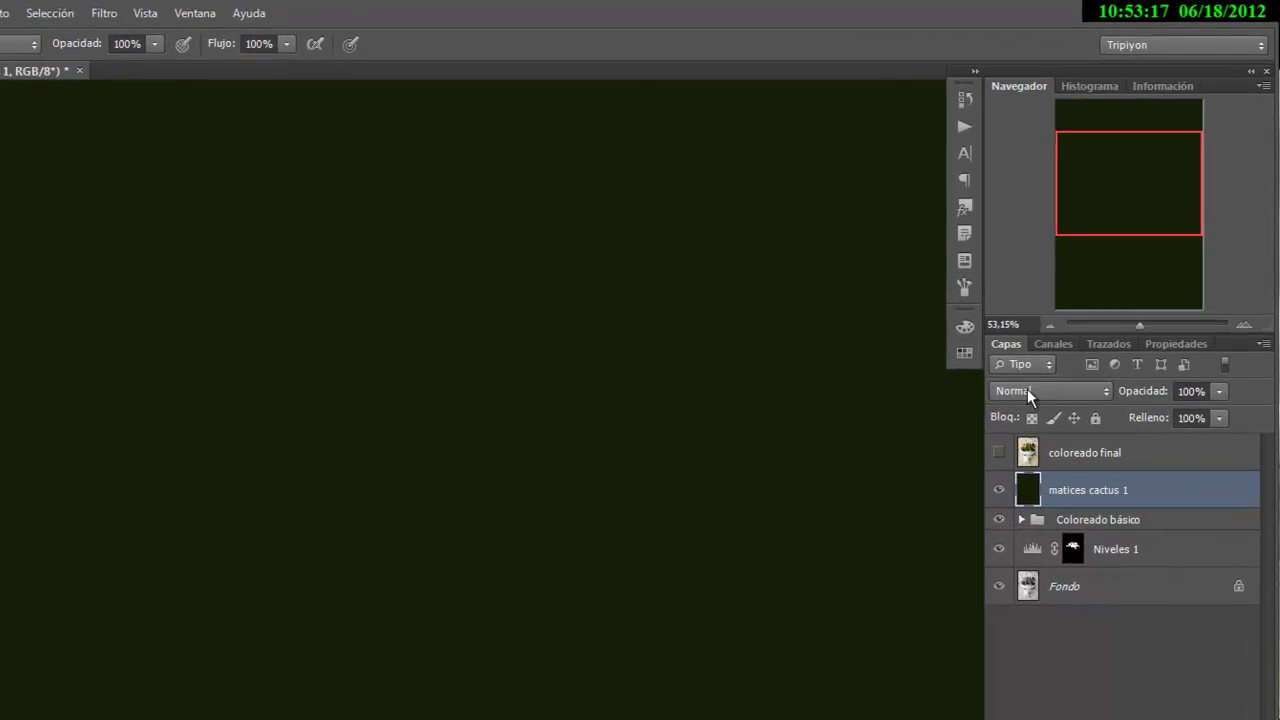
Set the layer's blend mode to Superponer and compare against the original Fondo
left_click(1080, 341)
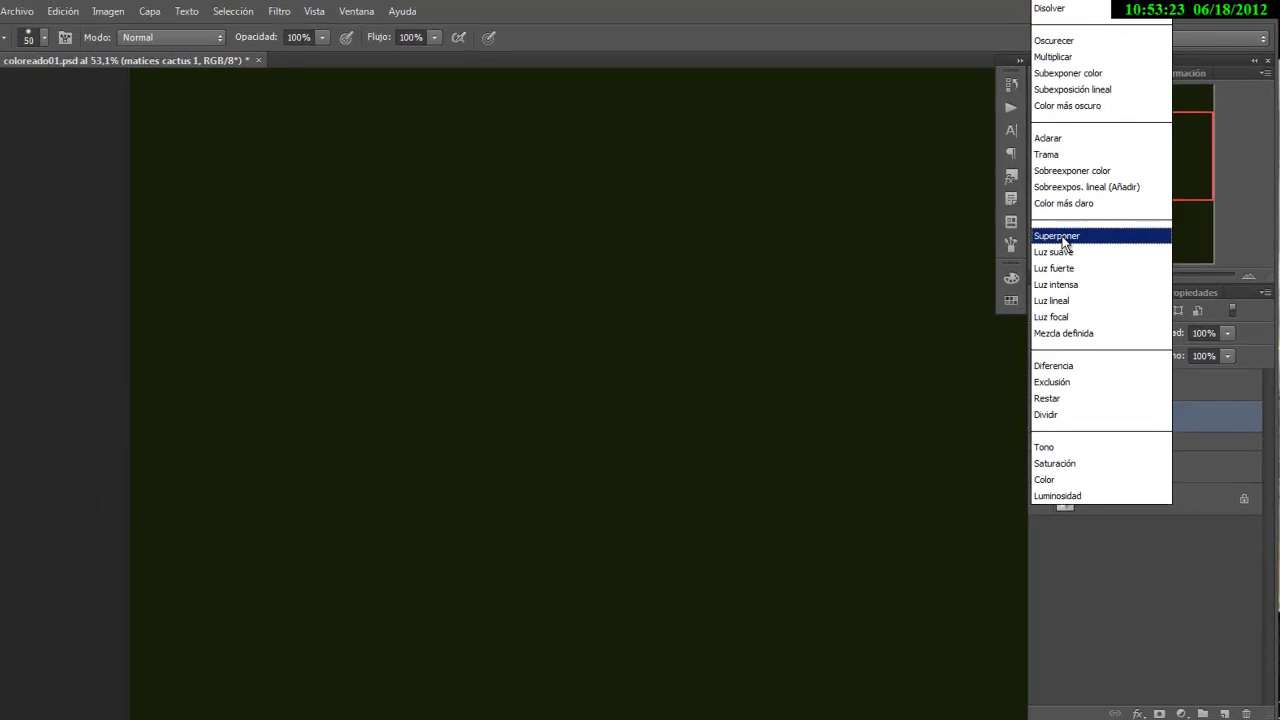
left_click(1069, 235)
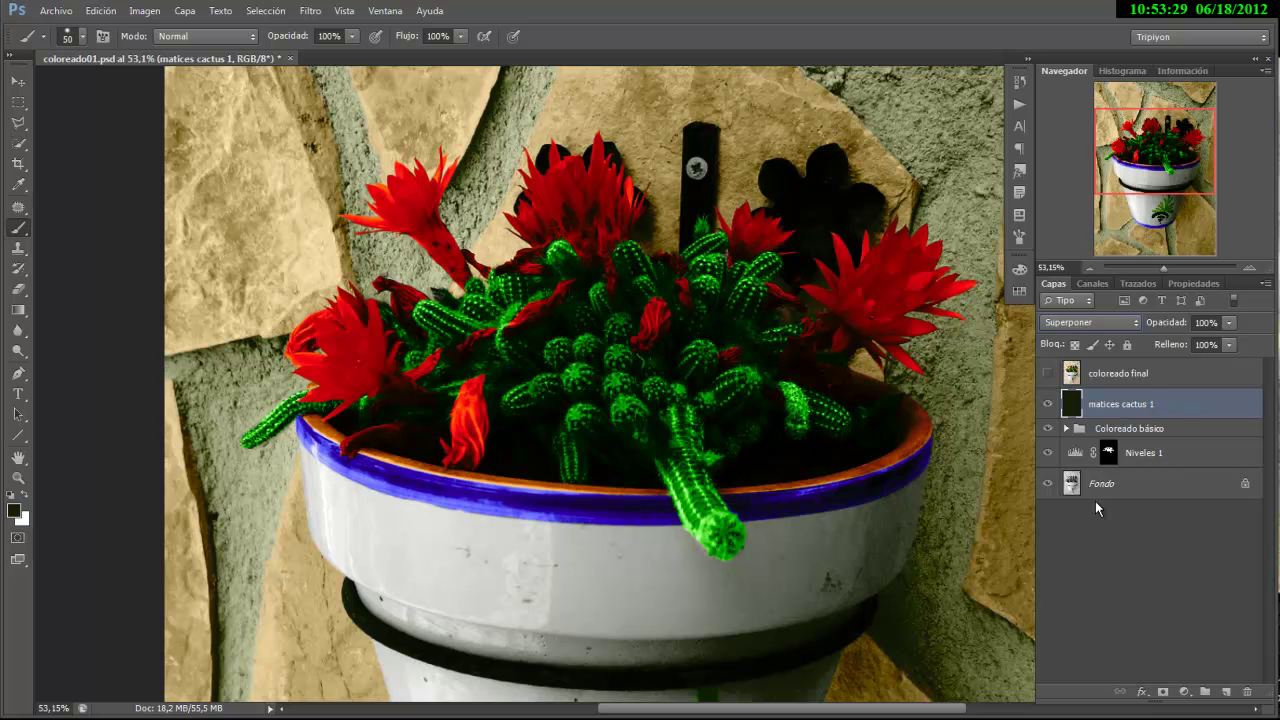
left_click(1048, 484, "alt")
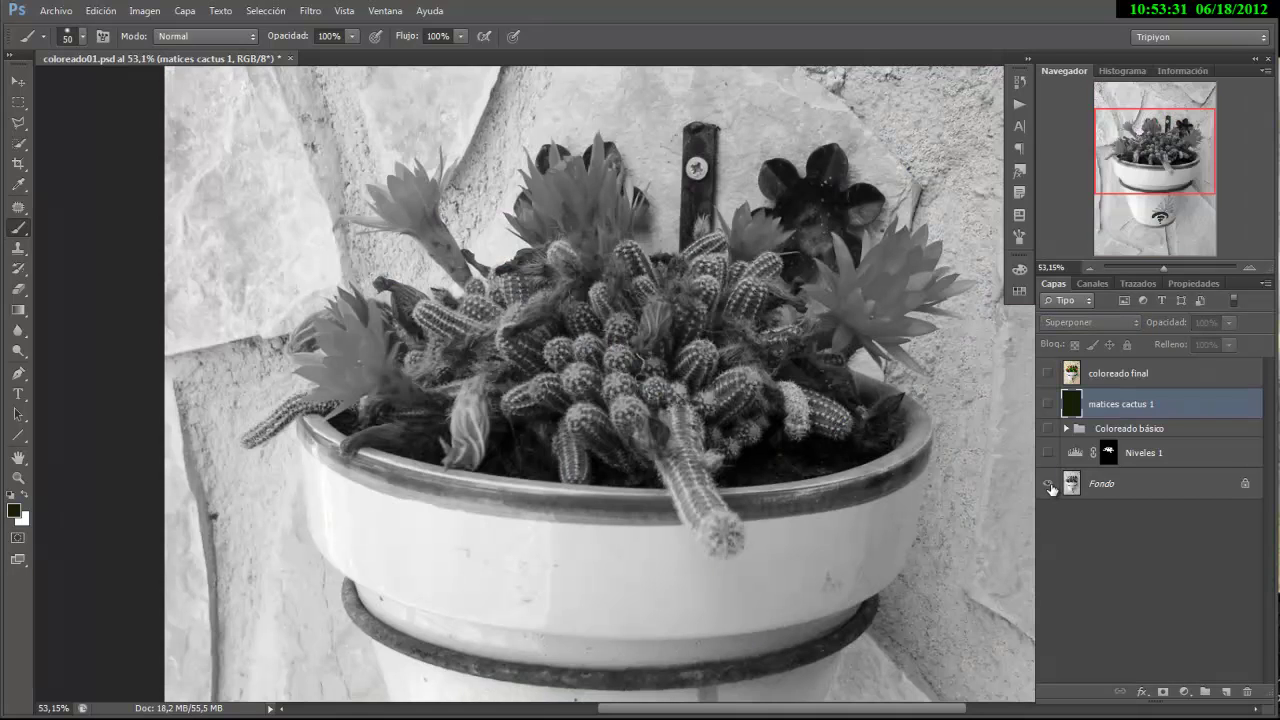
left_click(1048, 484, "alt")
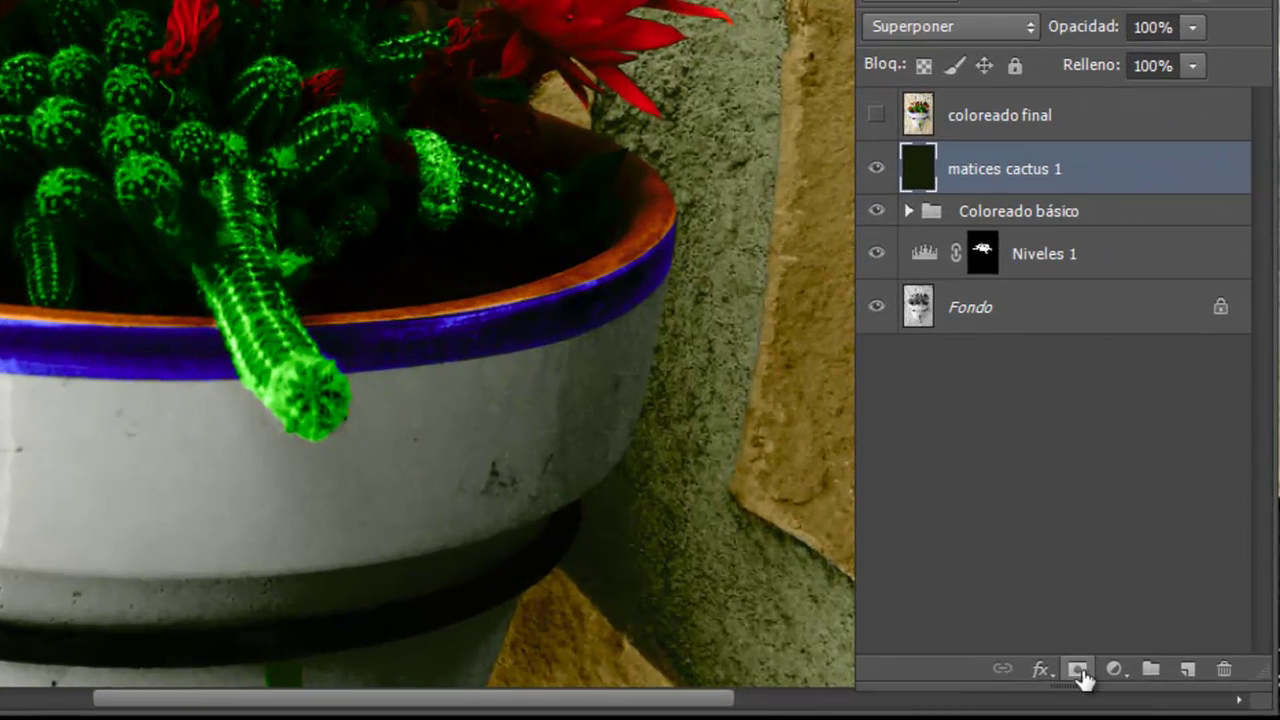
Add a layer mask to 'matices cactus 1' and load the cactus mask as a selection
left_click(1078, 670, "alt")
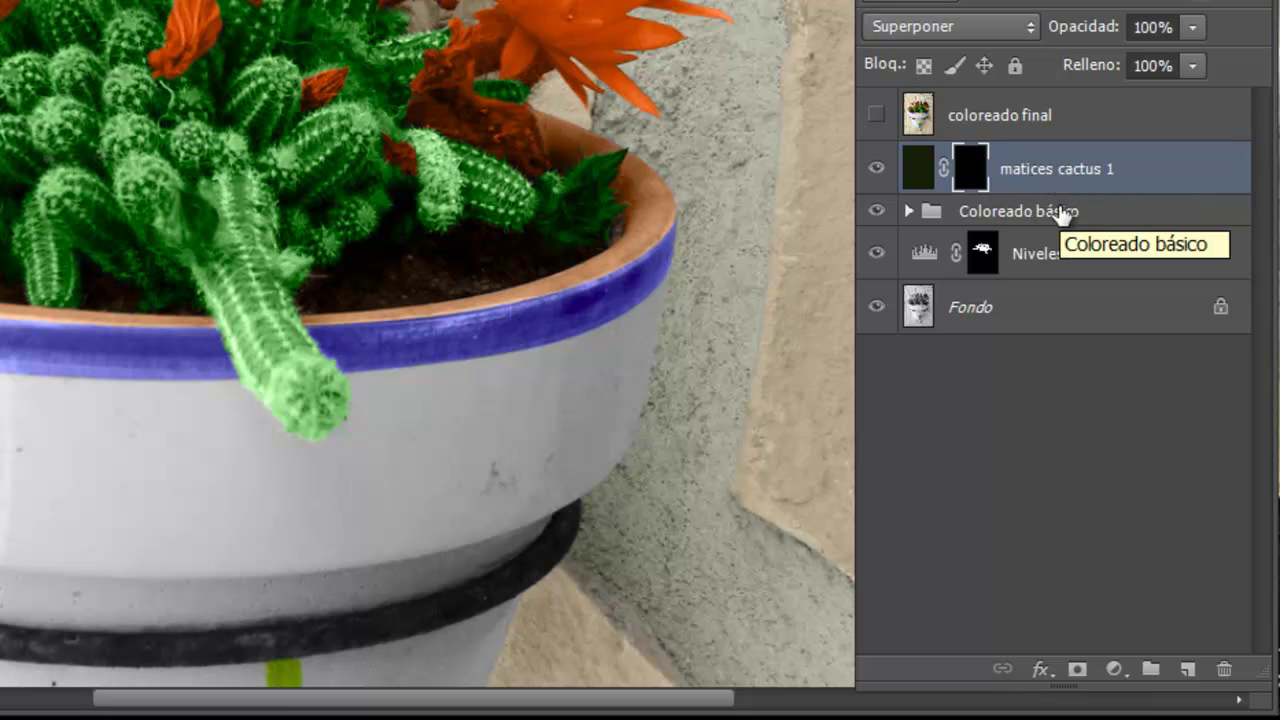
left_click(908, 211)
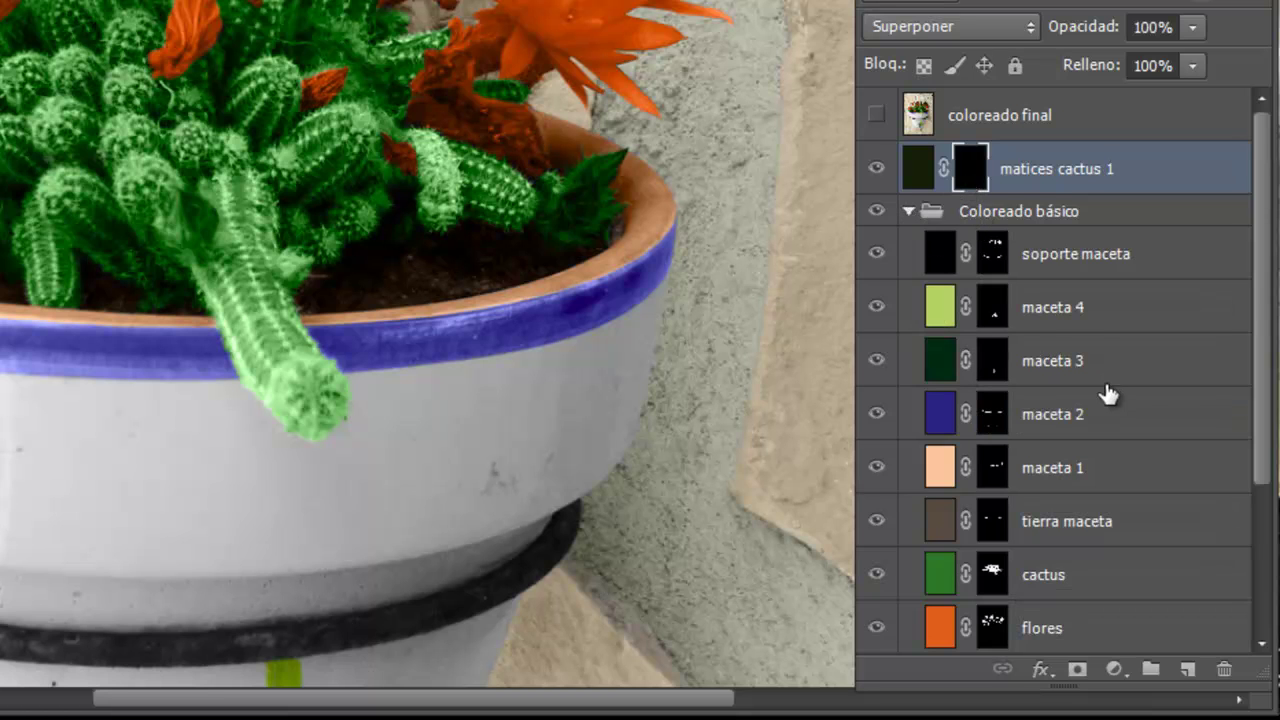
scroll(1265, 300, "down", 1)
left_click_drag(1265, 300, 1267, 394)
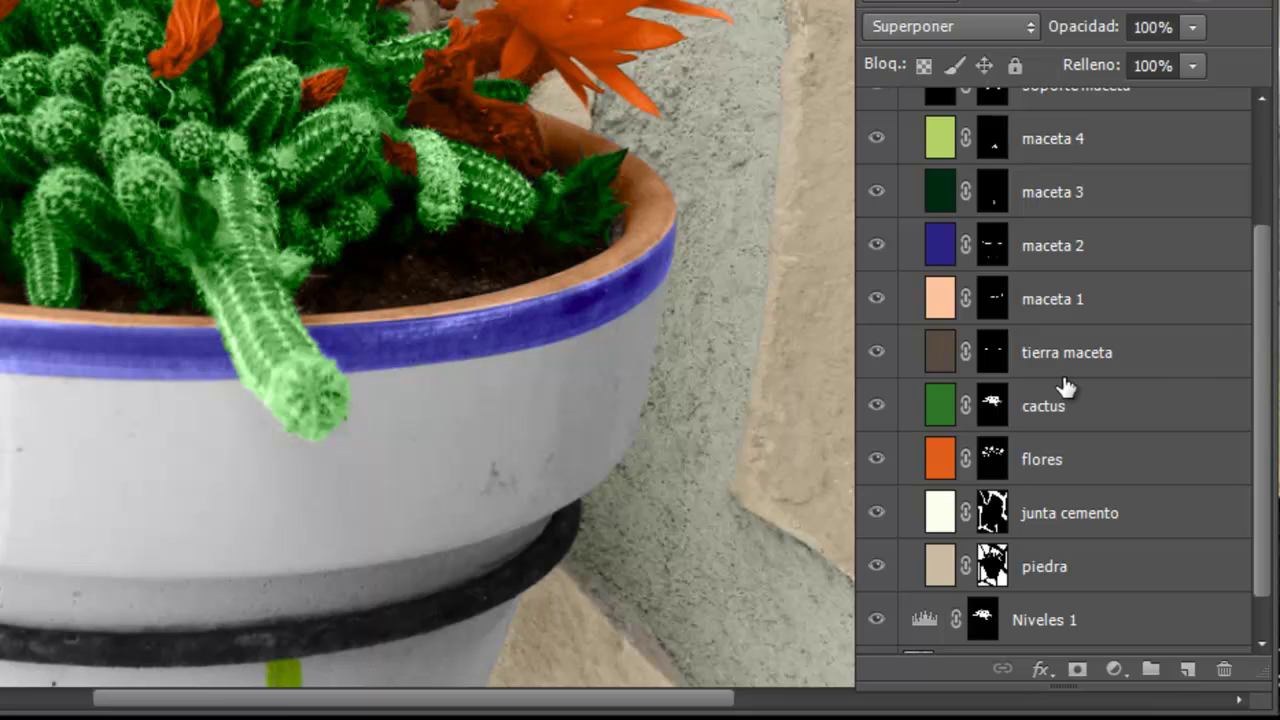
left_click(991, 406, "ctrl")
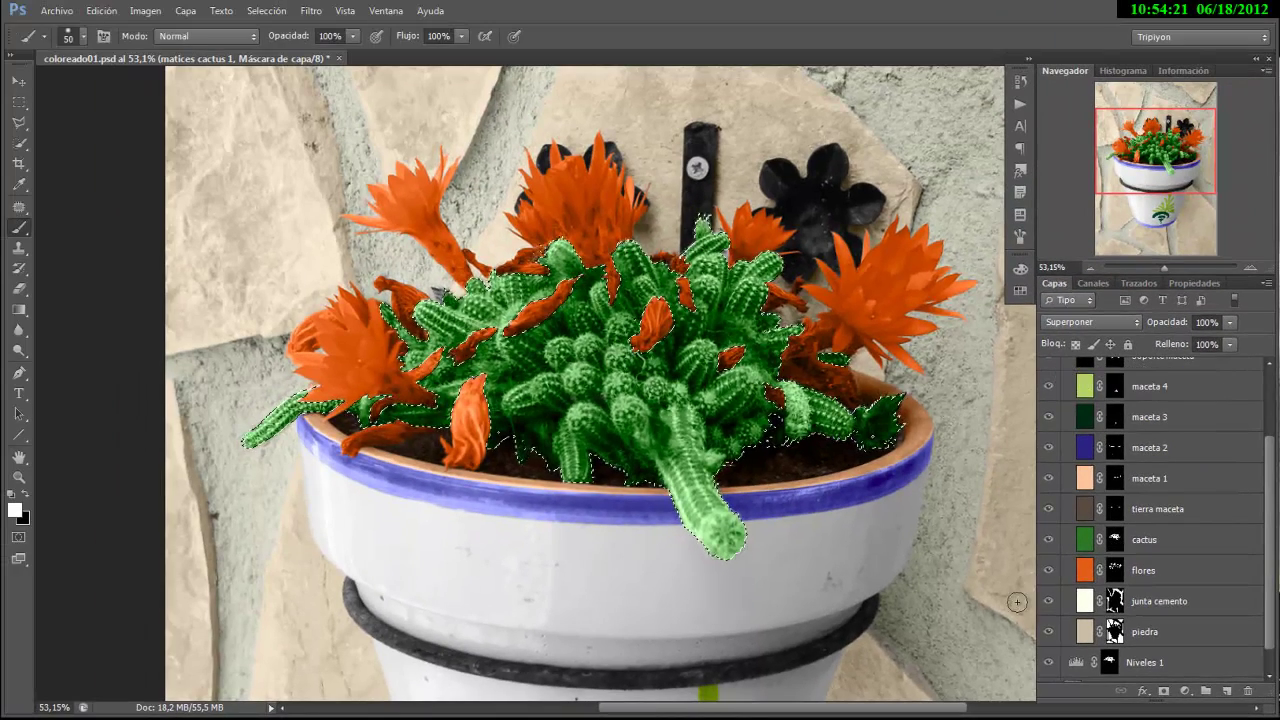
Collapse Coloreado básico and make the 'matices cactus 1' mask the active target
left_click_drag(1272, 481, 1272, 397)
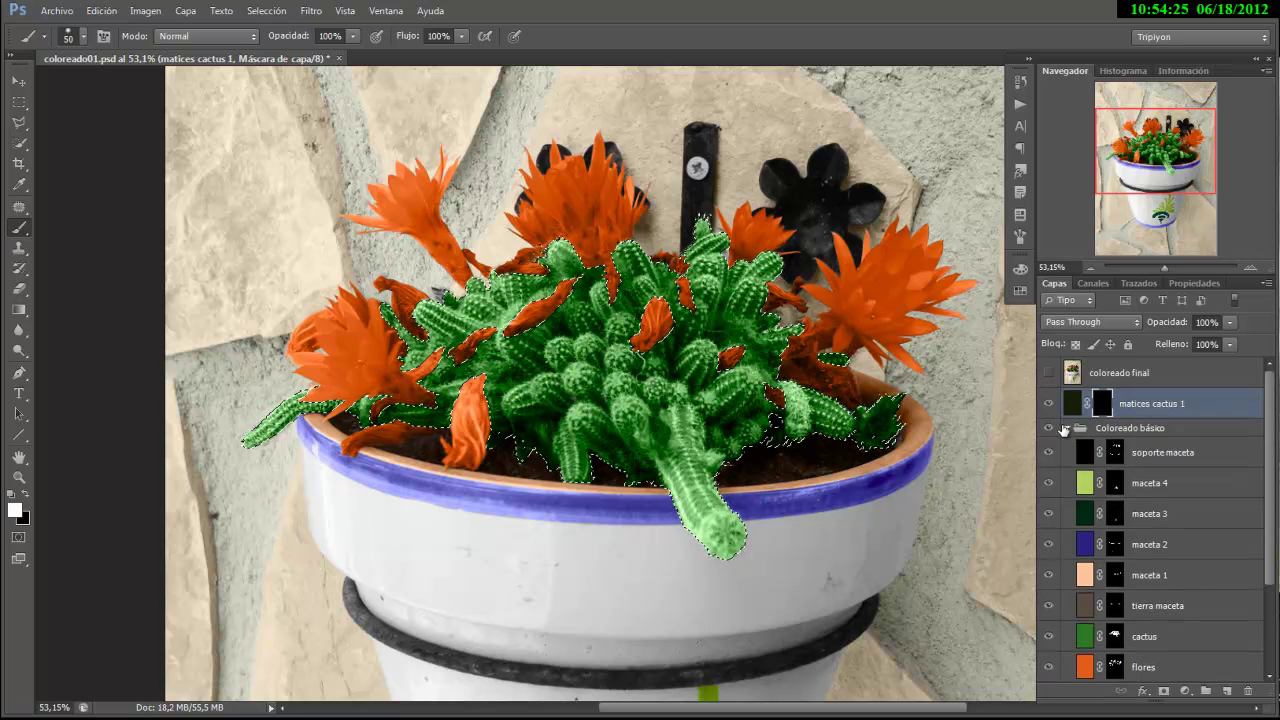
left_click(1063, 428)
left_click(1067, 429)
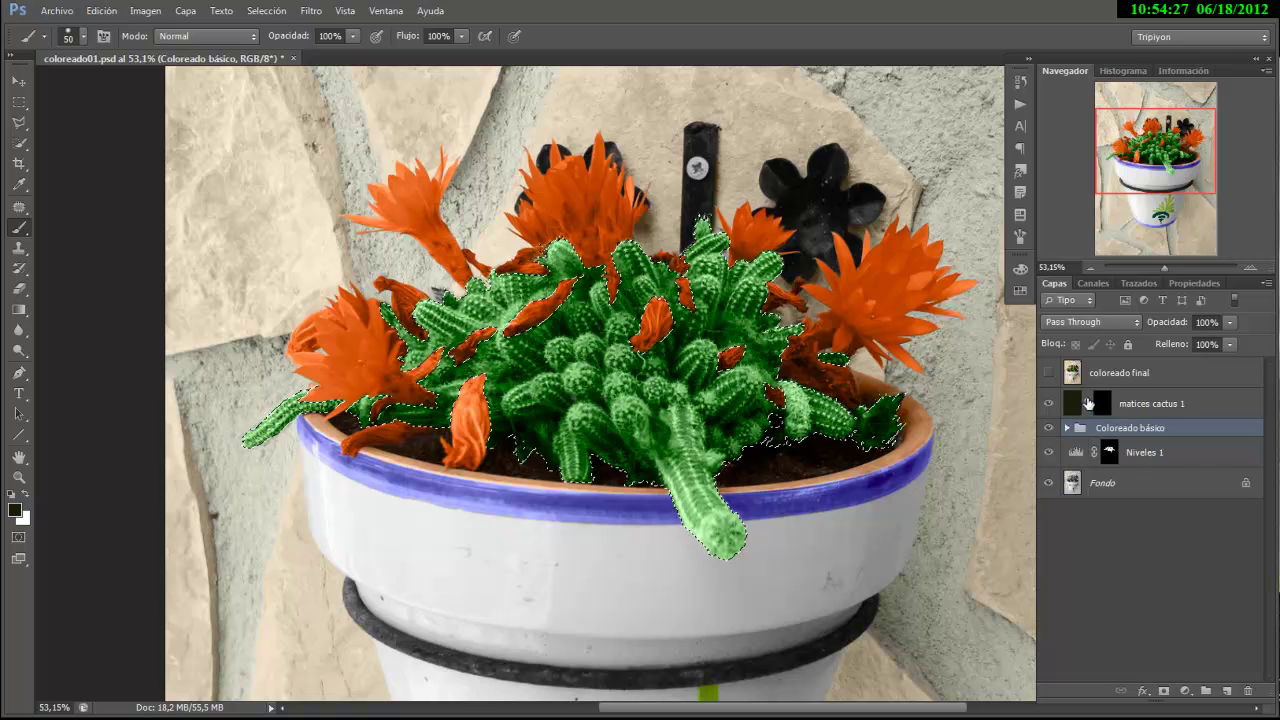
left_click(1099, 402)
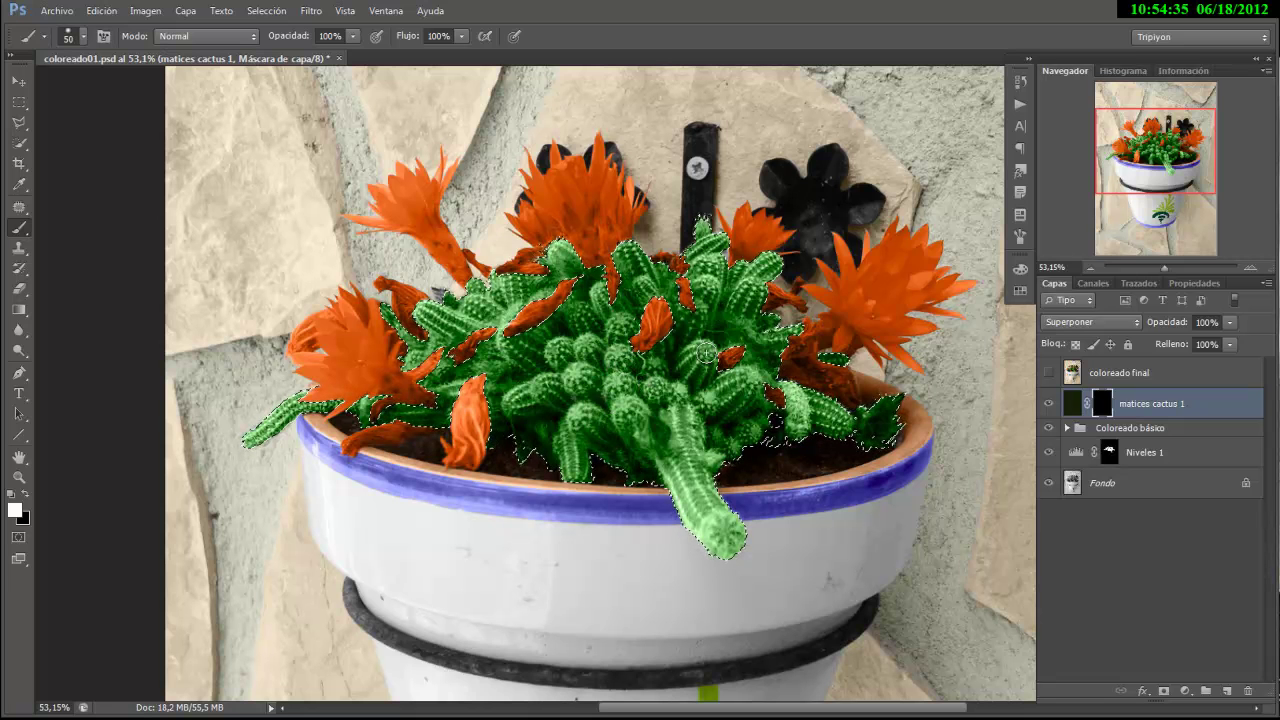
Hide the cactus selection outline, leaving the matices cactus 1 mask ready for painting
scroll(675, 388, "up", 1)
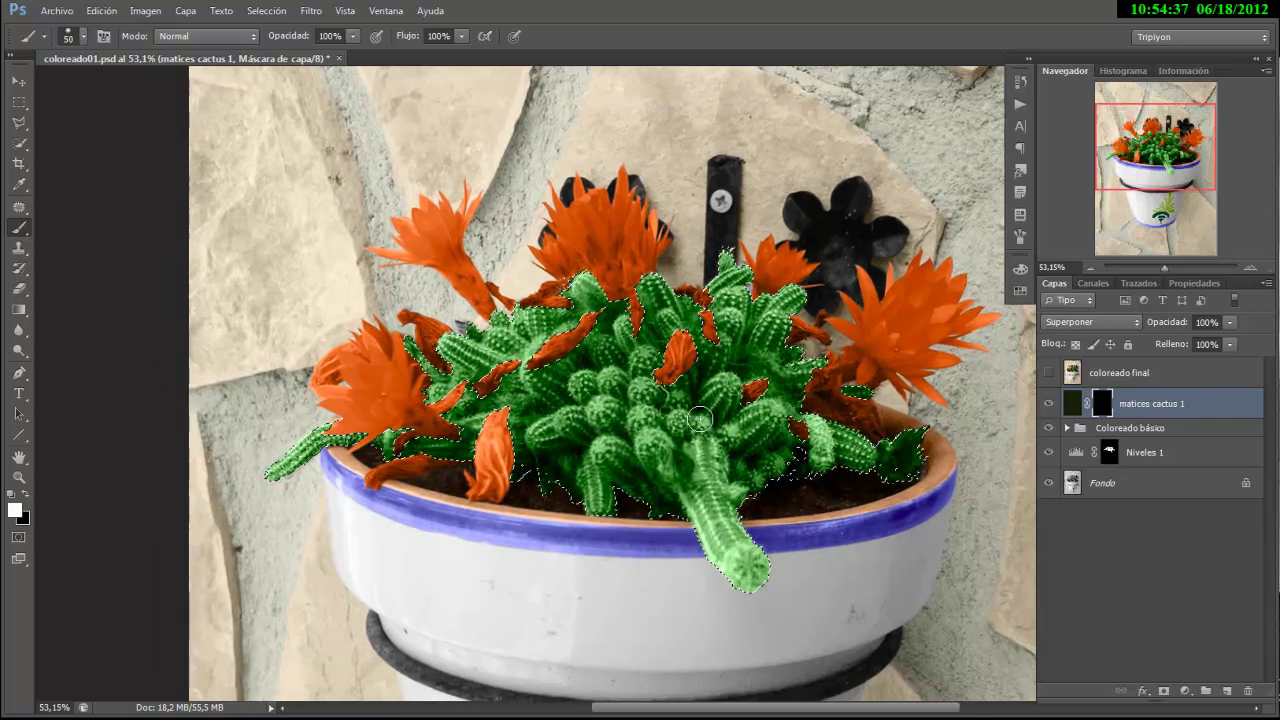
scroll(700, 425, "up", 1)
scroll(700, 425, "up", 1)
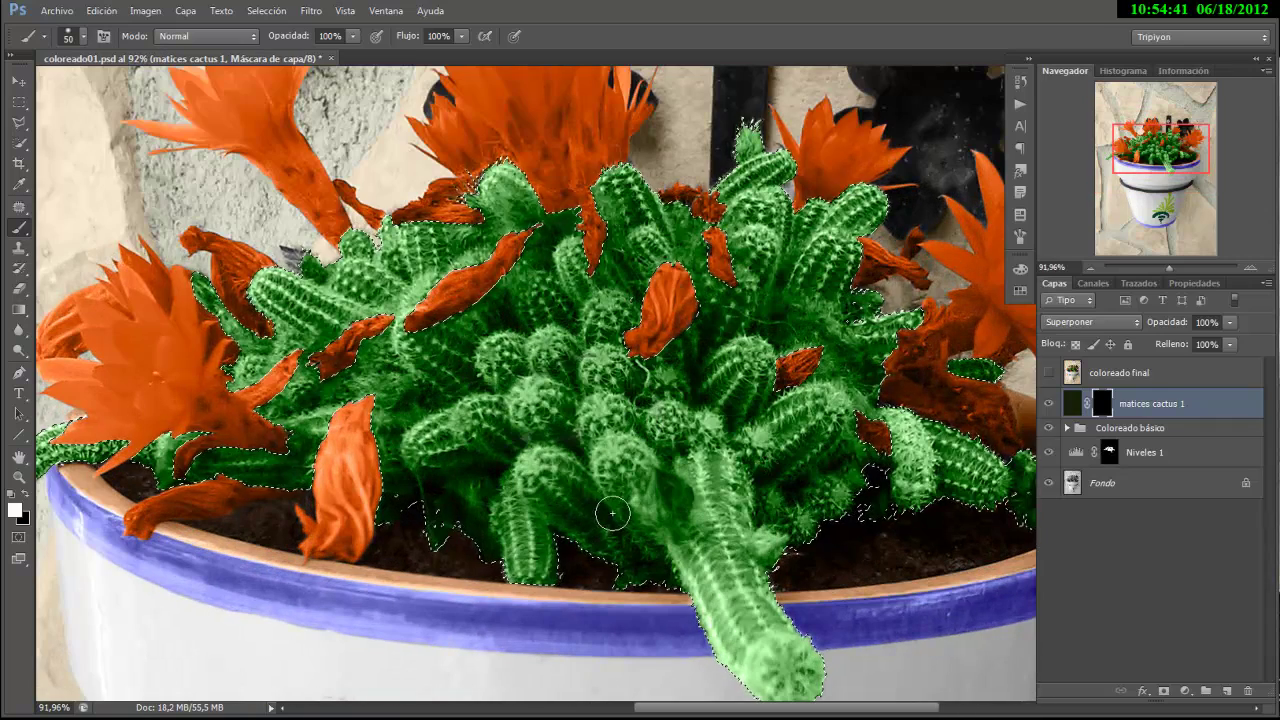
key("ctrl+h")
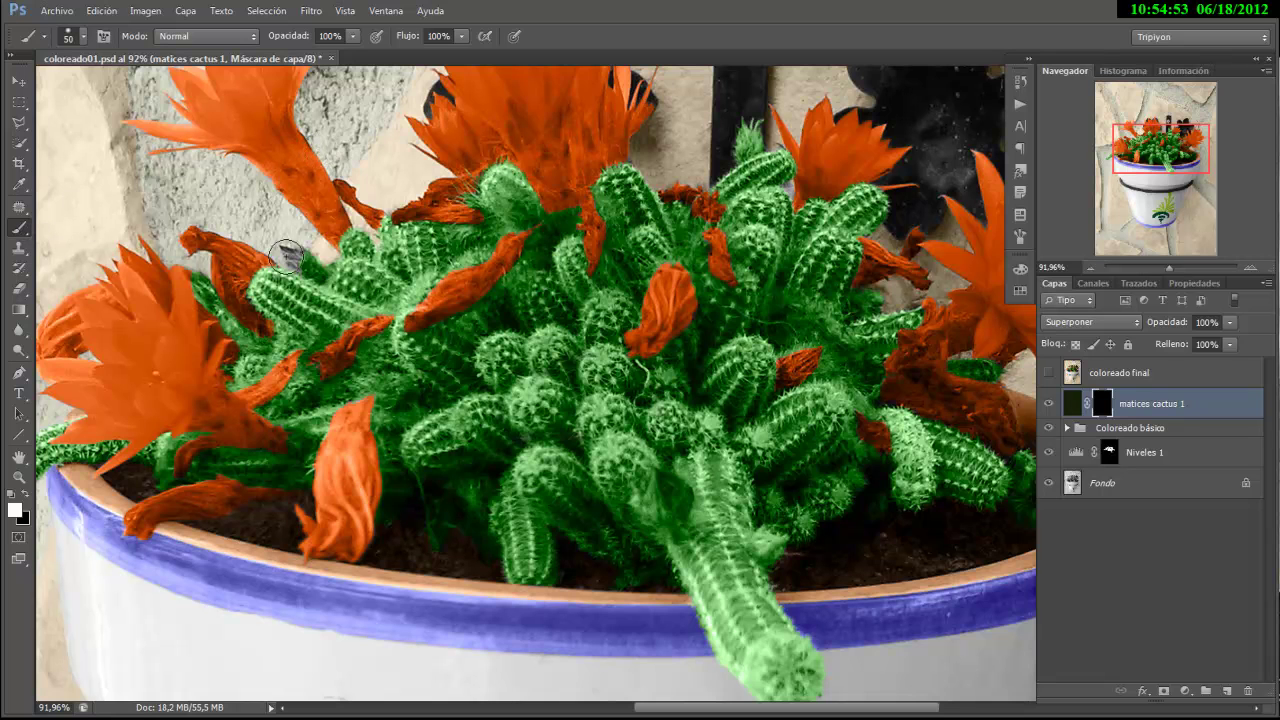
Set the brush to 40 px size and about 48% hardness
right_click(605, 287)
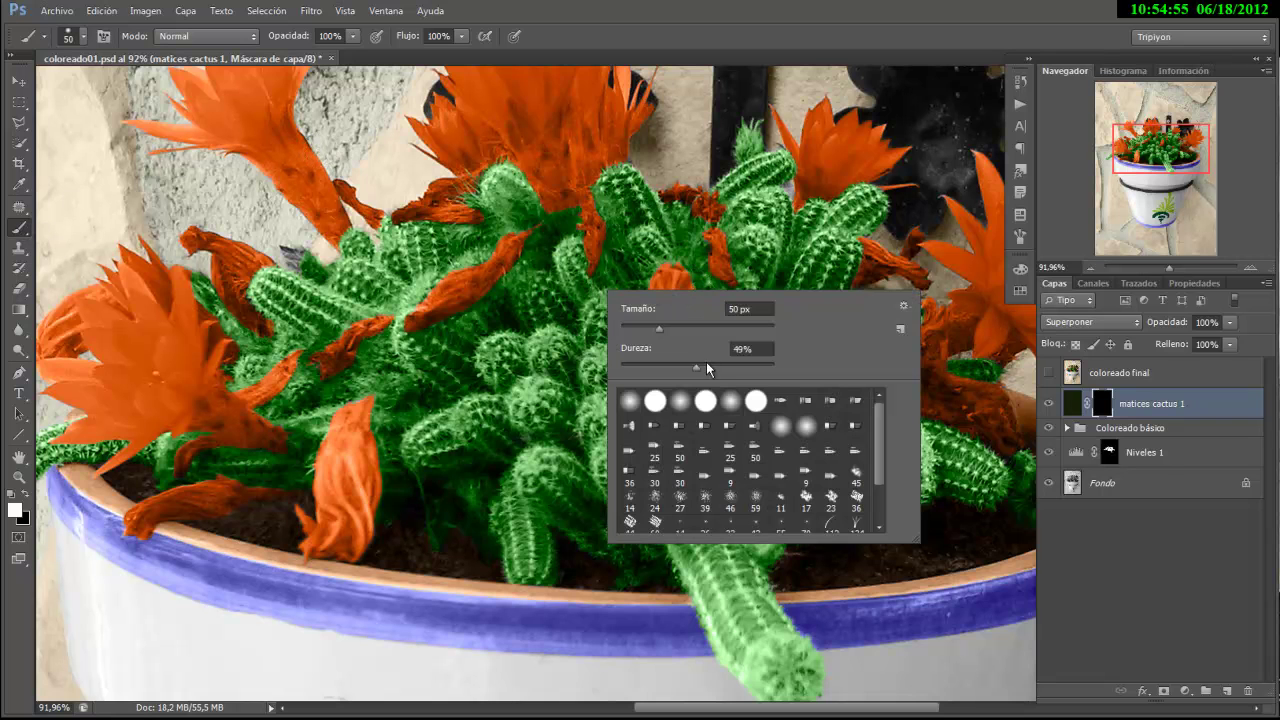
left_click_drag(697, 366, 702, 366)
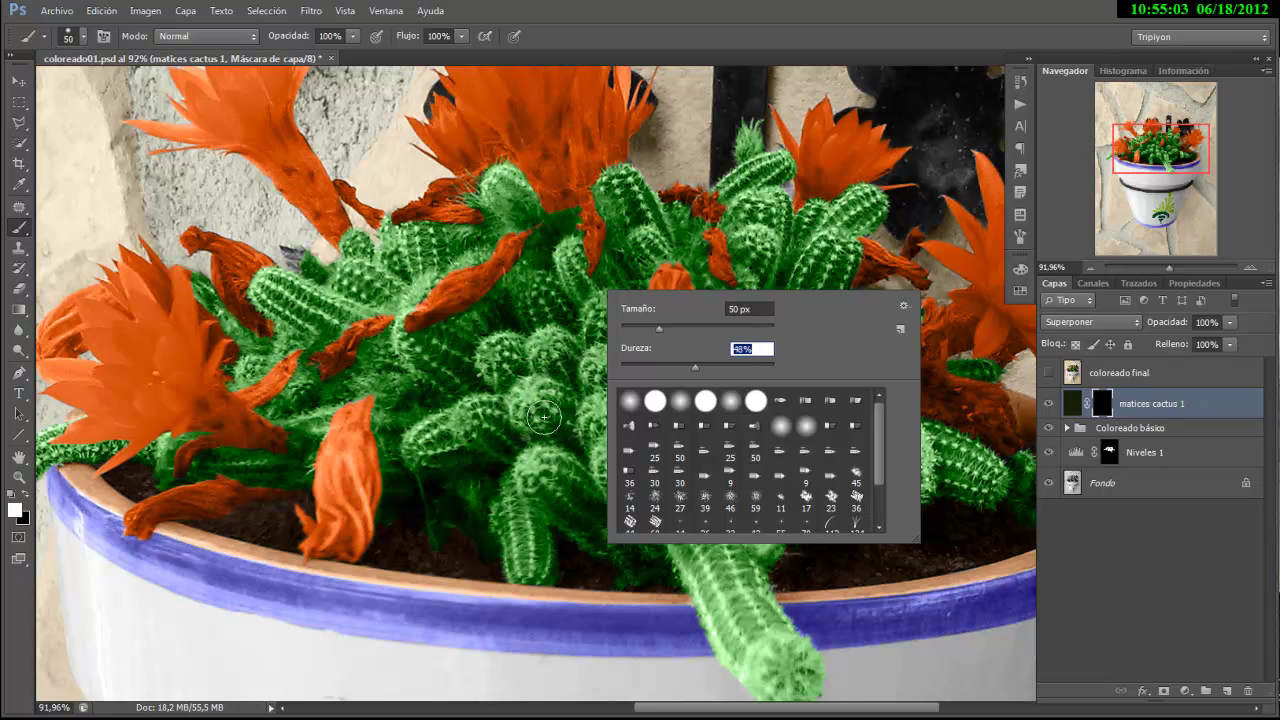
left_click_drag(660, 329, 656, 329)
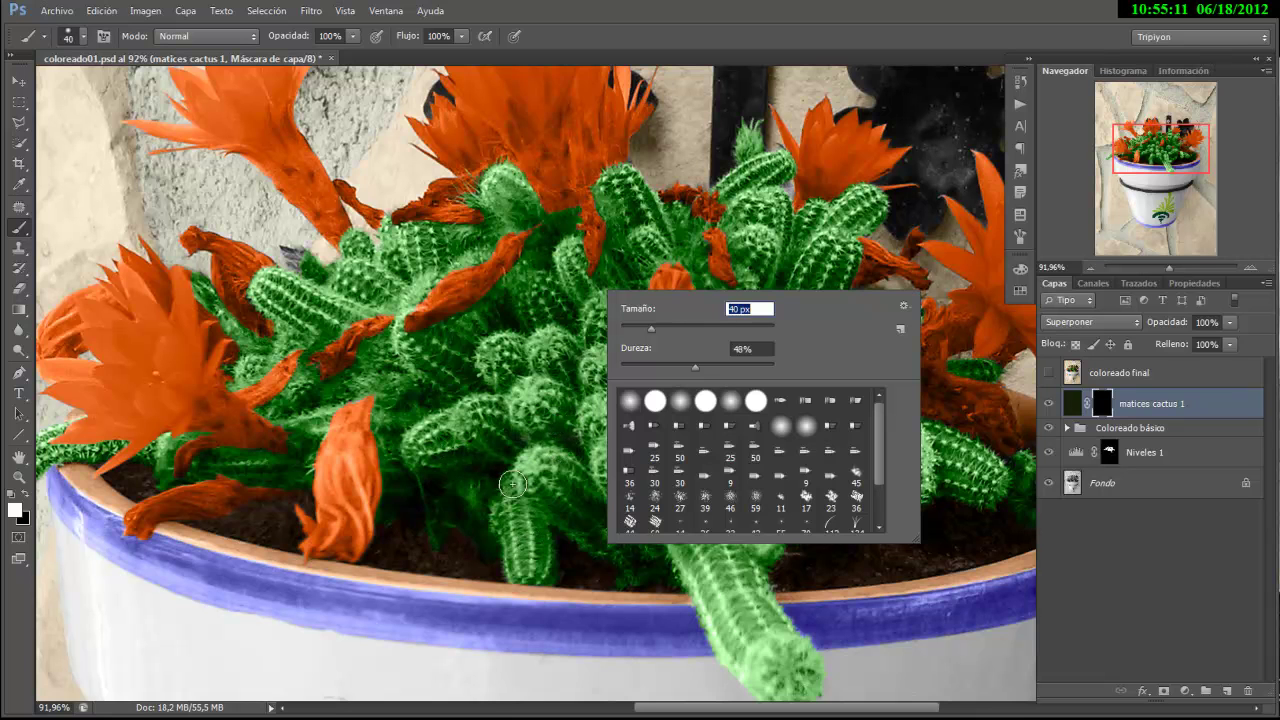
left_click(611, 40)
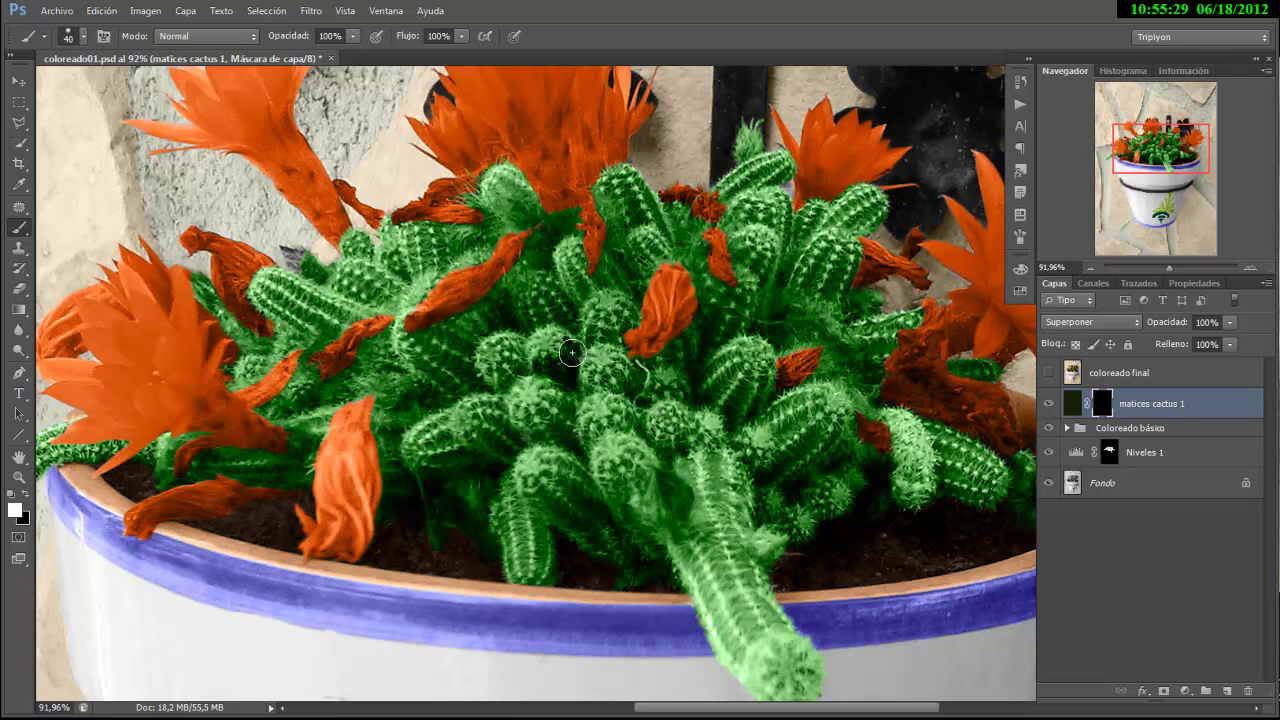
Dab a test stroke on the cactus mask and lower brush opacity to 27%
left_click(645, 408)
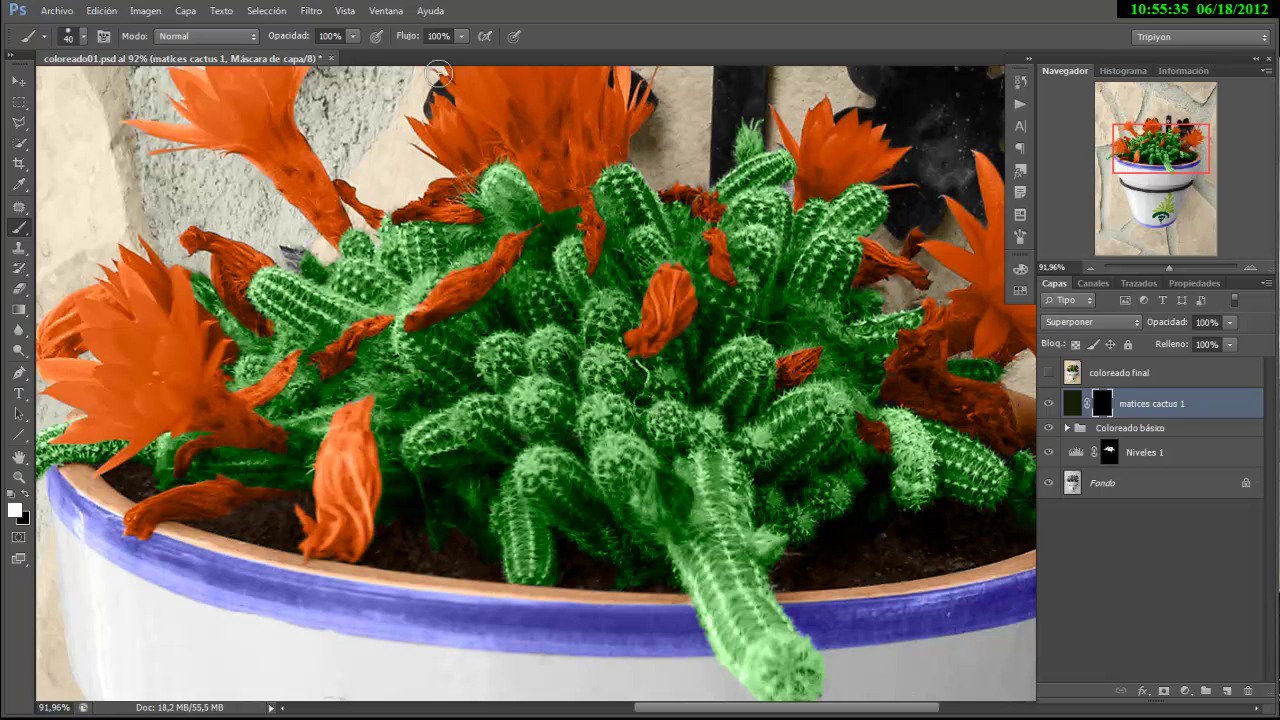
left_click(349, 37)
left_click_drag(347, 51, 307, 62)
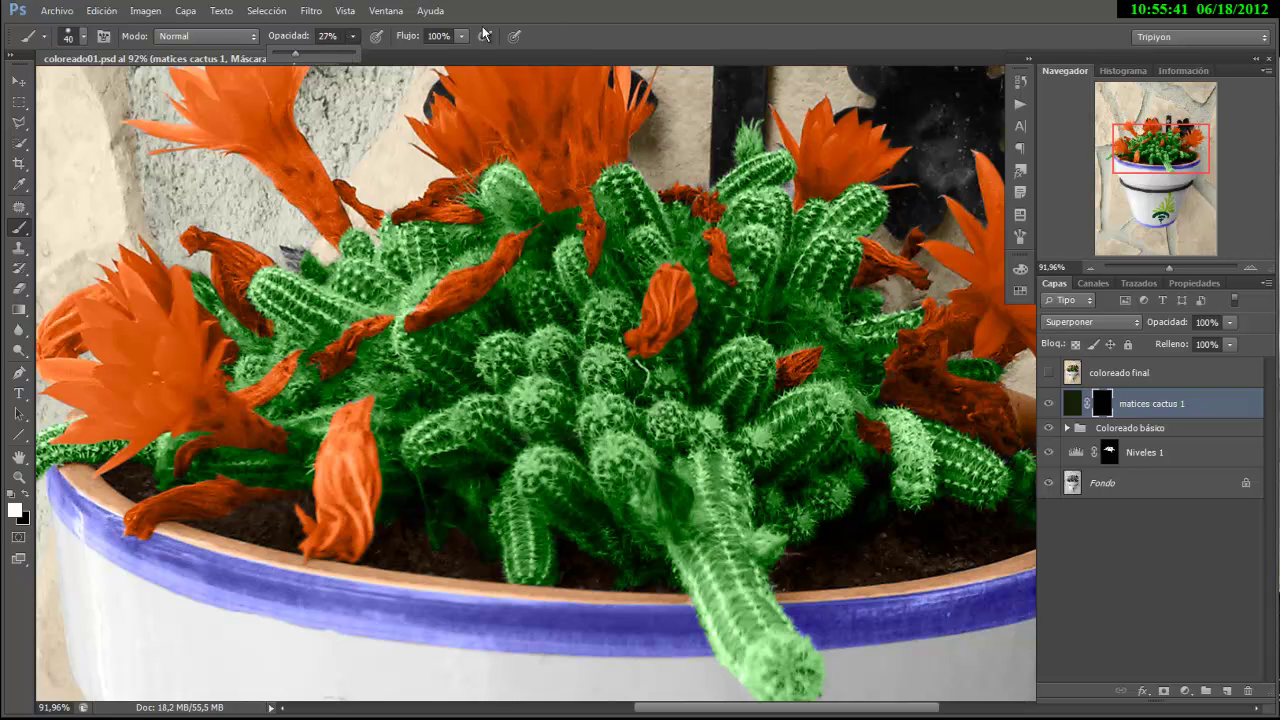
left_click(609, 23)
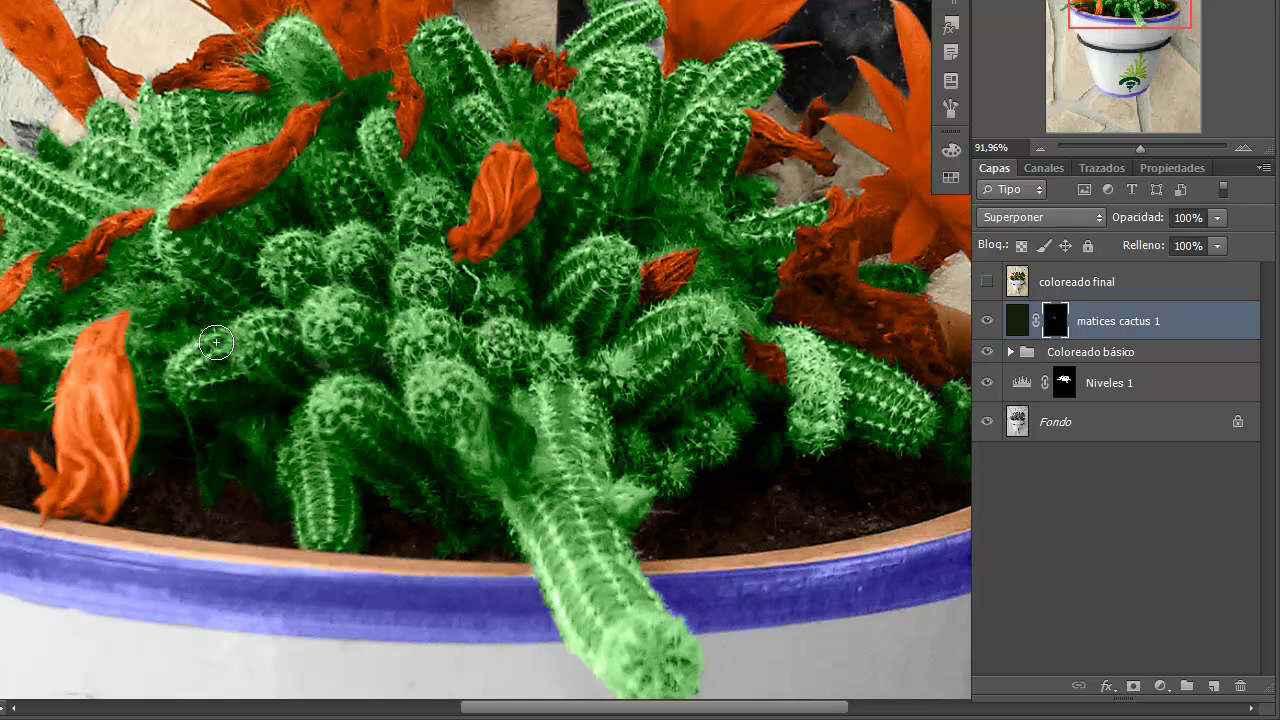
Paint deeper green into the left arms, stem and centre, then toggle matices cactus 1 to compare
left_click_drag(218, 299, 260, 299)
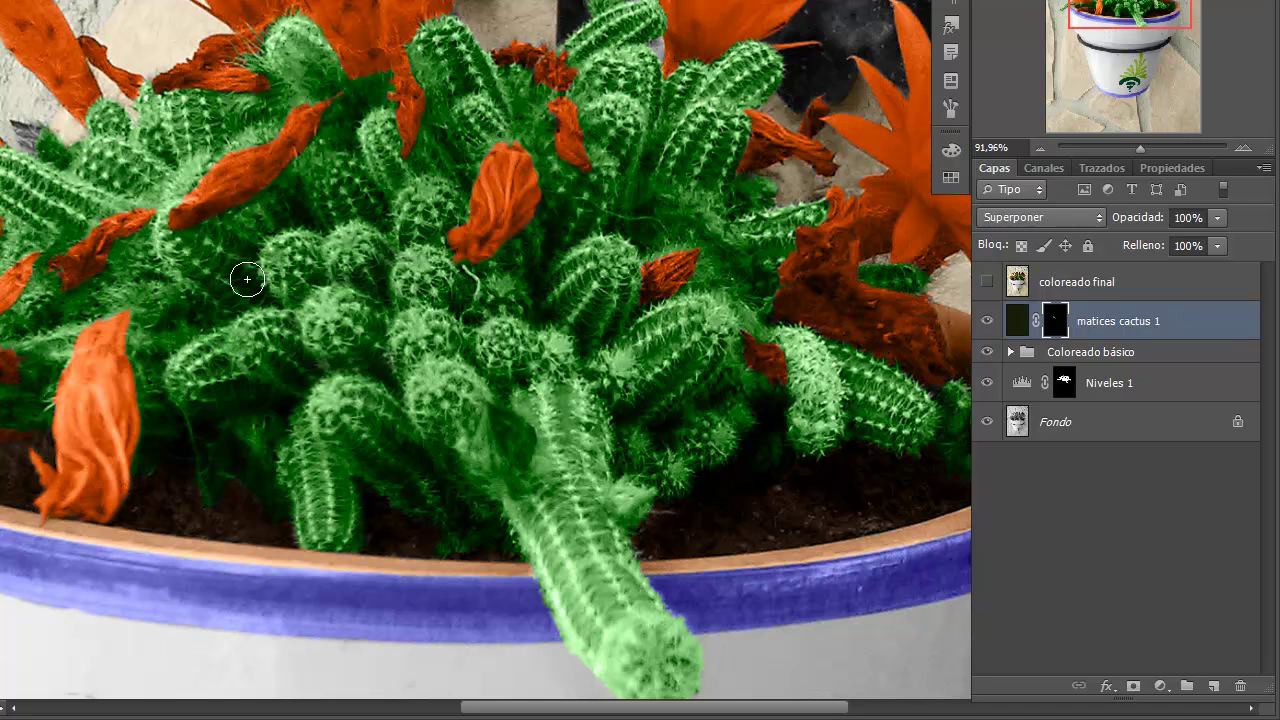
mouse_move(499, 437)
left_mouse_down()
mouse_move(514, 459)
mouse_move(458, 457)
mouse_move(474, 416)
mouse_move(525, 495)
left_mouse_up()
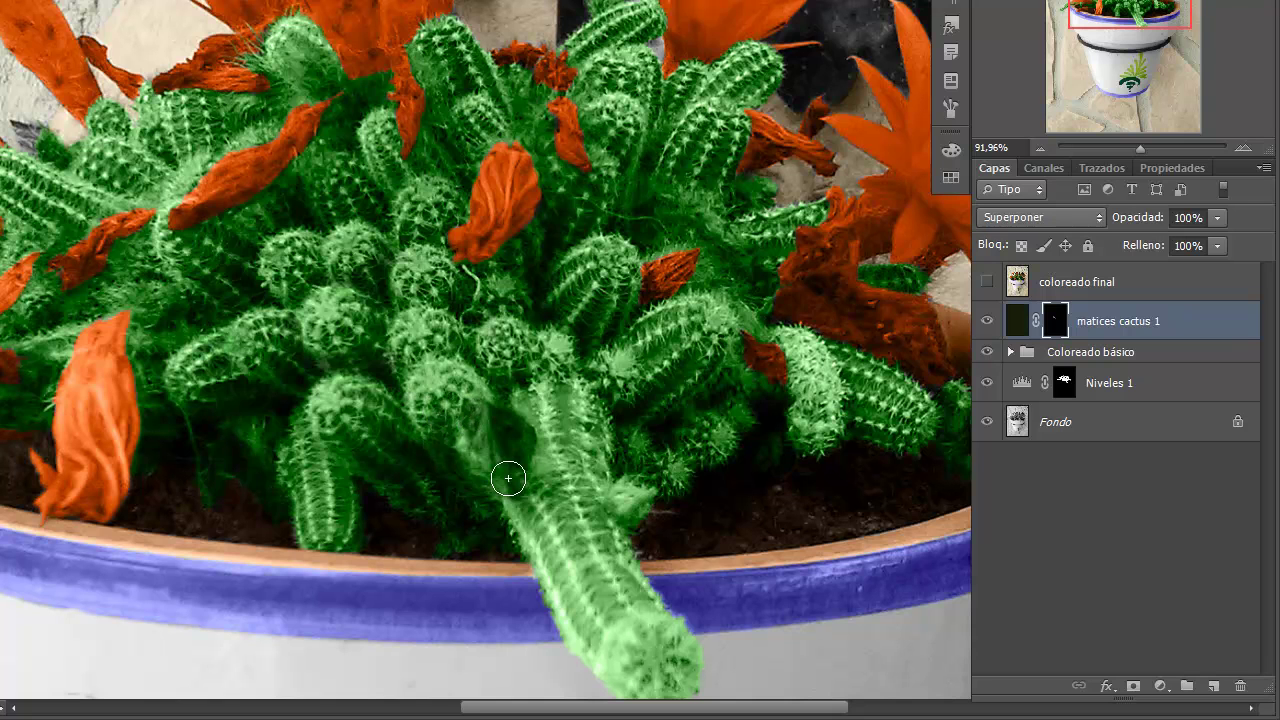
mouse_move(527, 259)
left_mouse_down()
mouse_move(537, 306)
mouse_move(543, 251)
mouse_move(606, 214)
mouse_move(560, 281)
left_mouse_up()
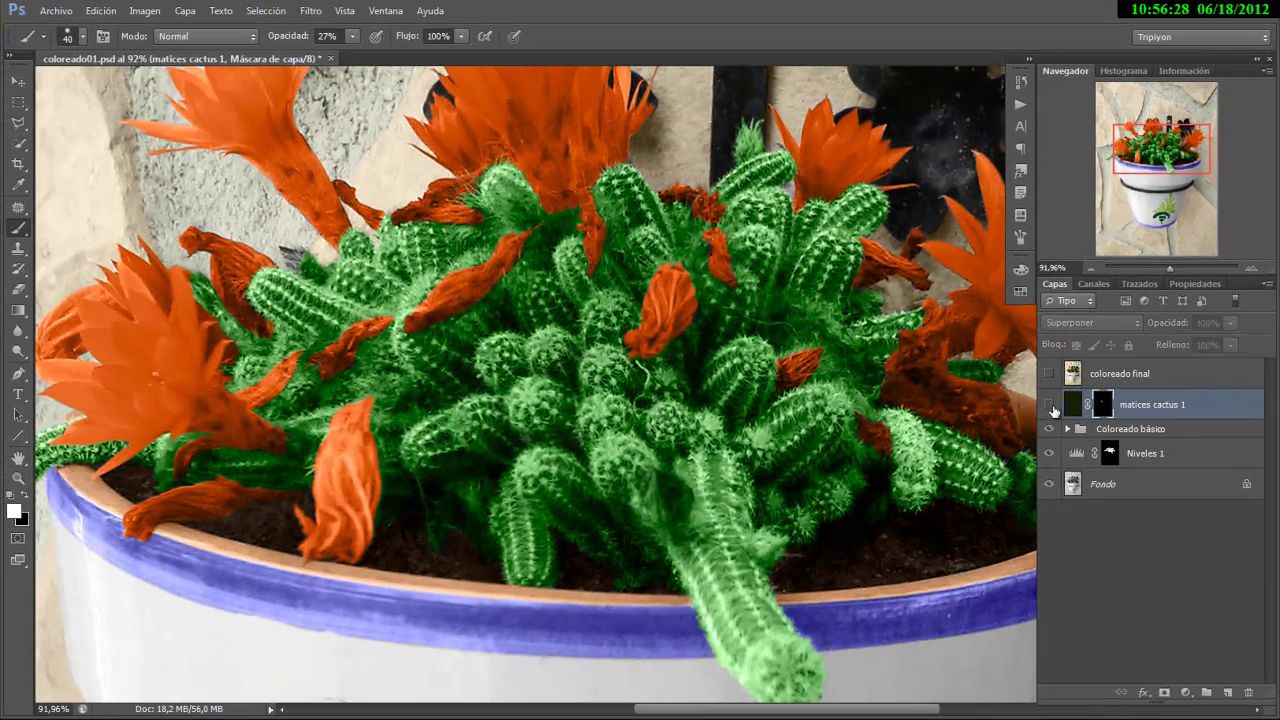
left_click(1048, 404)
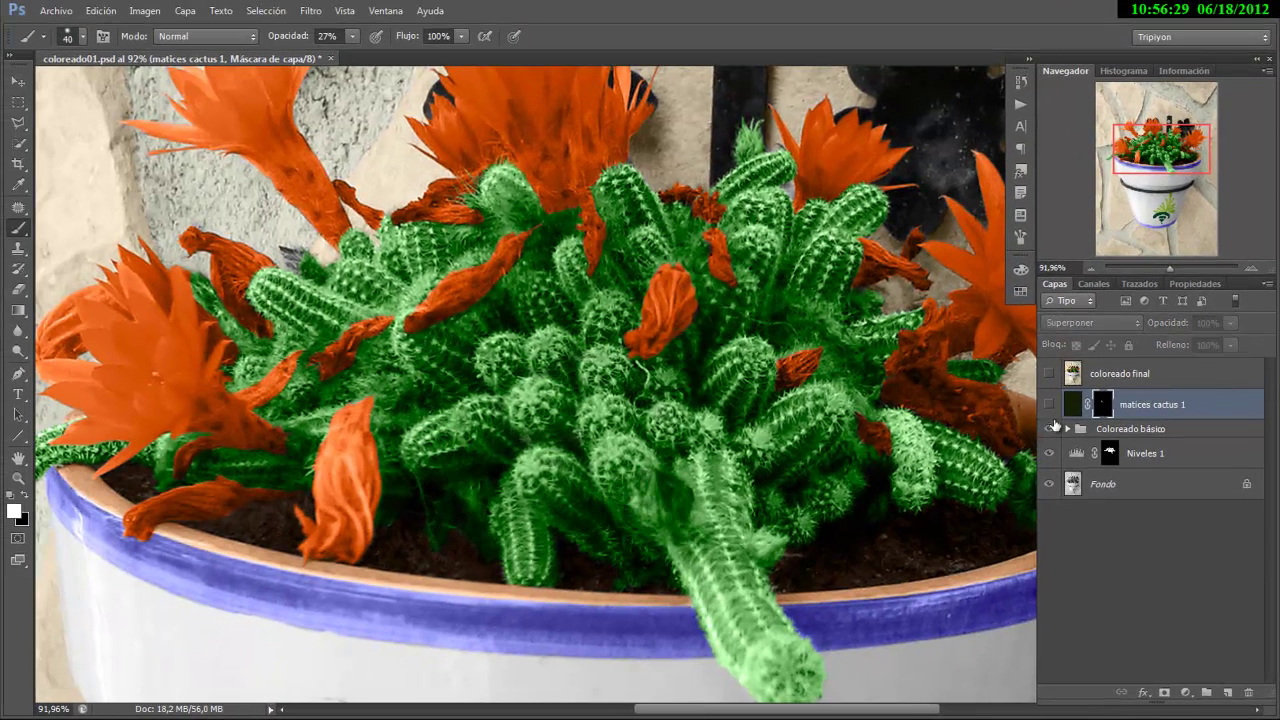
left_click(1050, 406)
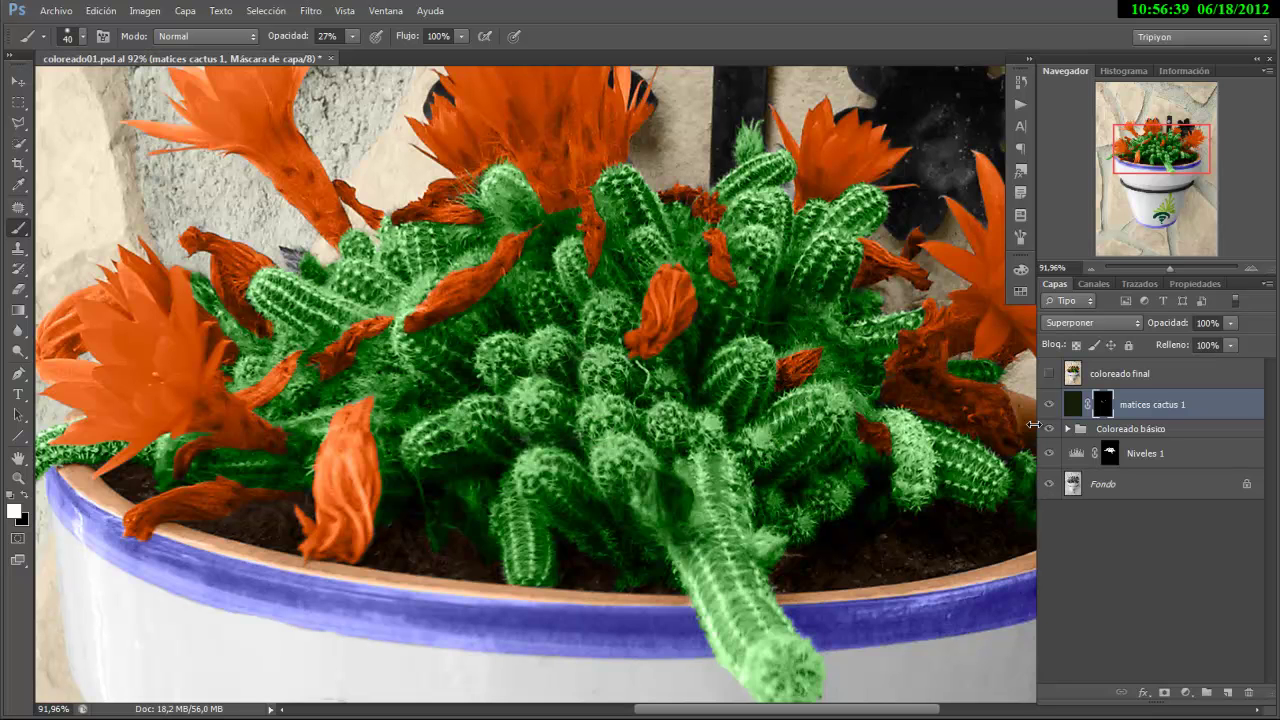
Add a new empty layer named 'matices cactus 2' above matices cactus 1
left_click(1228, 692)
double_click(1095, 405)
type("matices cactus 2")
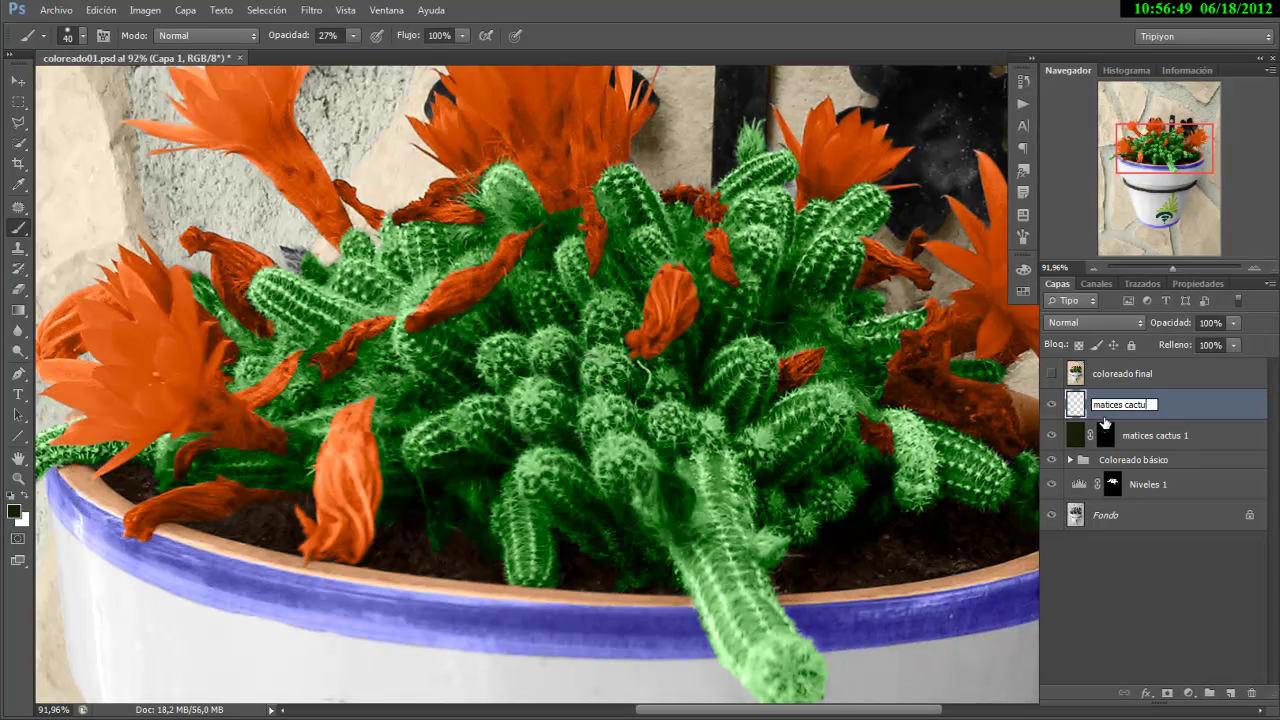
key("Return")
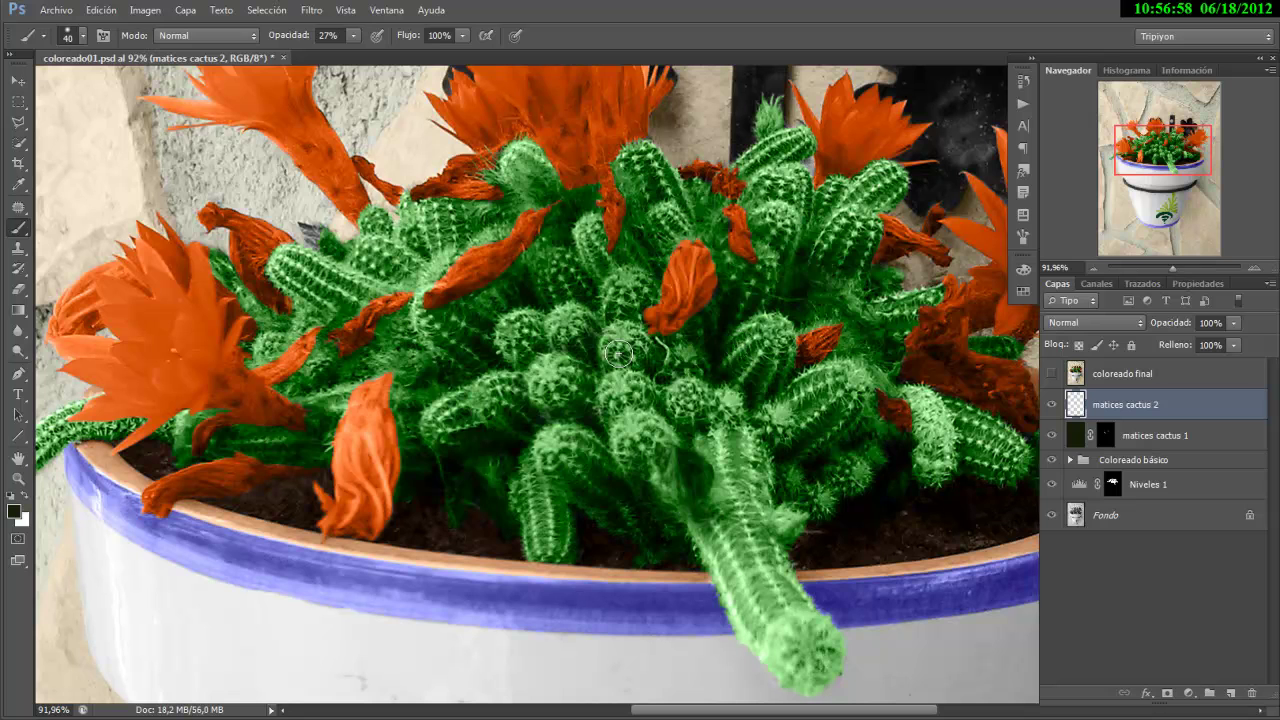
left_click(14, 513)
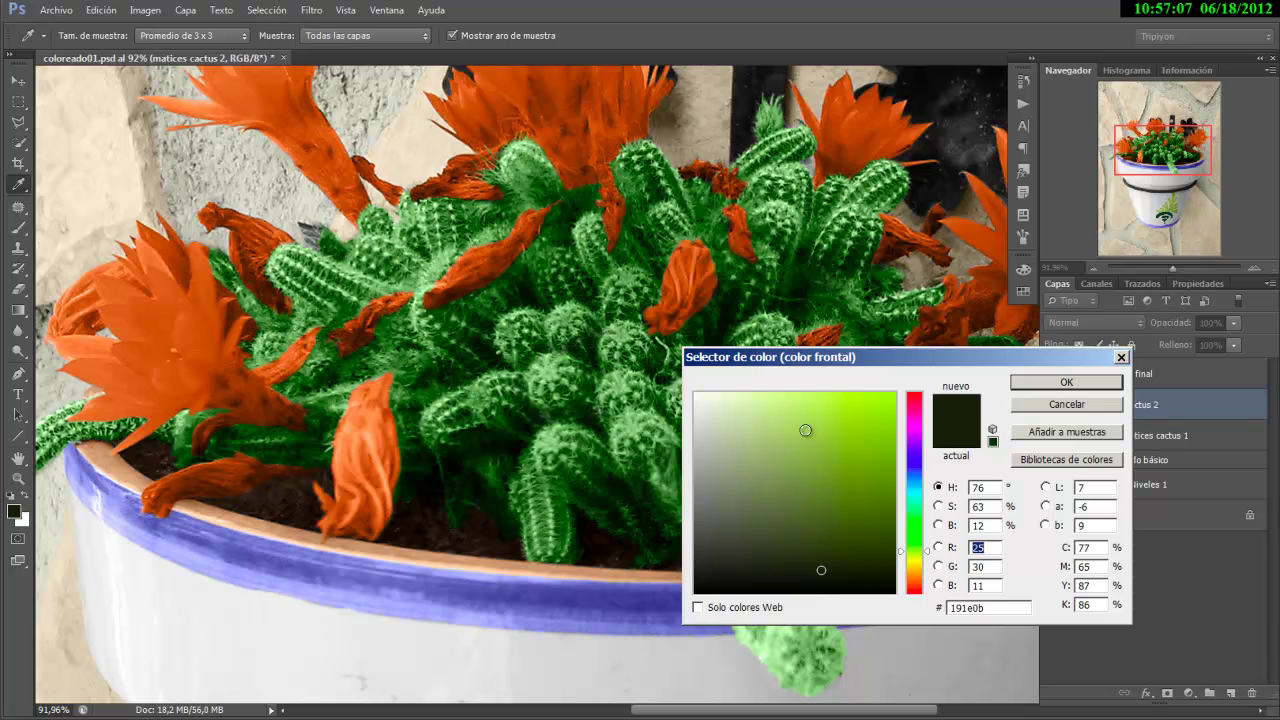
Set the foreground colour to olive yellow-green #aead3a
left_click(1066, 404)
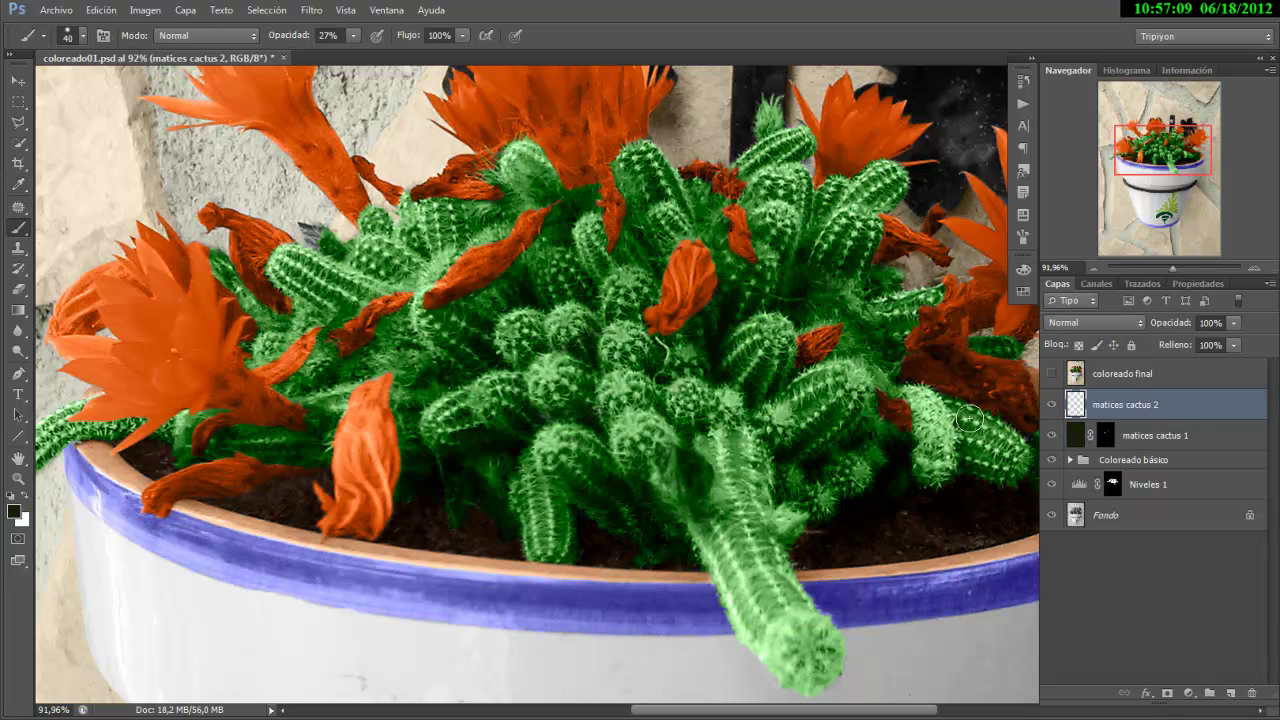
left_click(1022, 291)
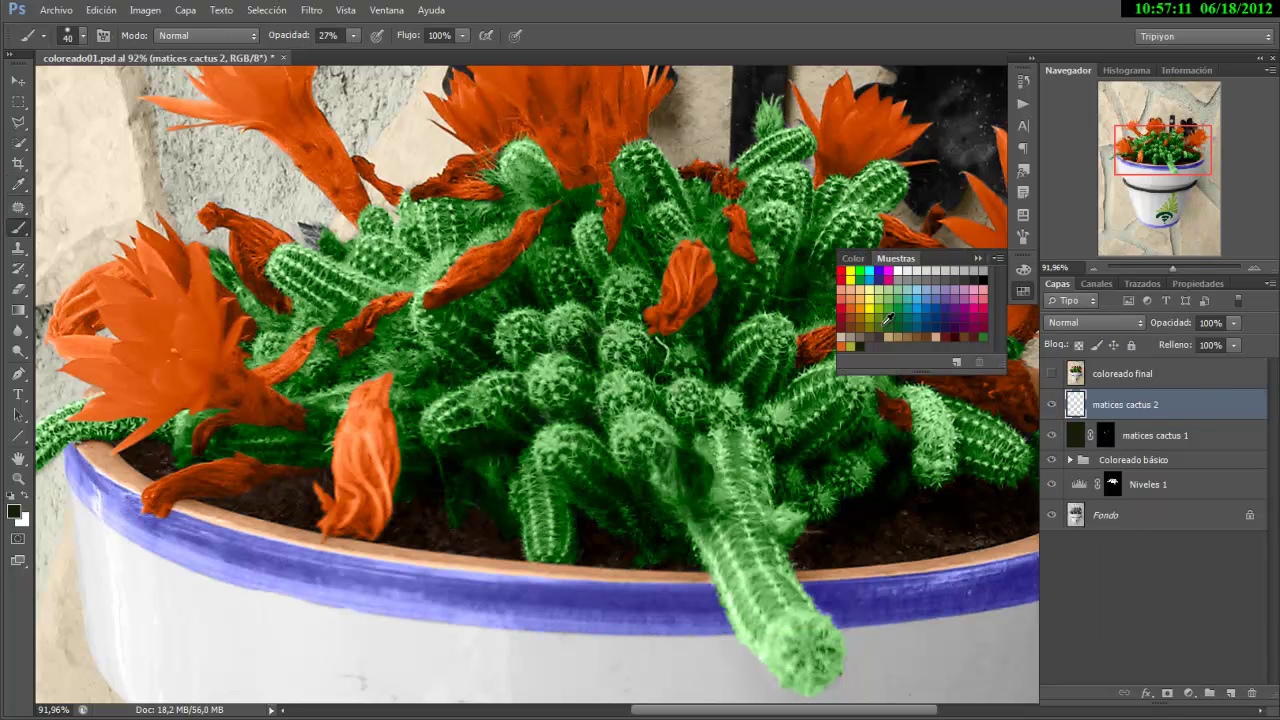
left_click(1023, 293)
left_click(14, 511)
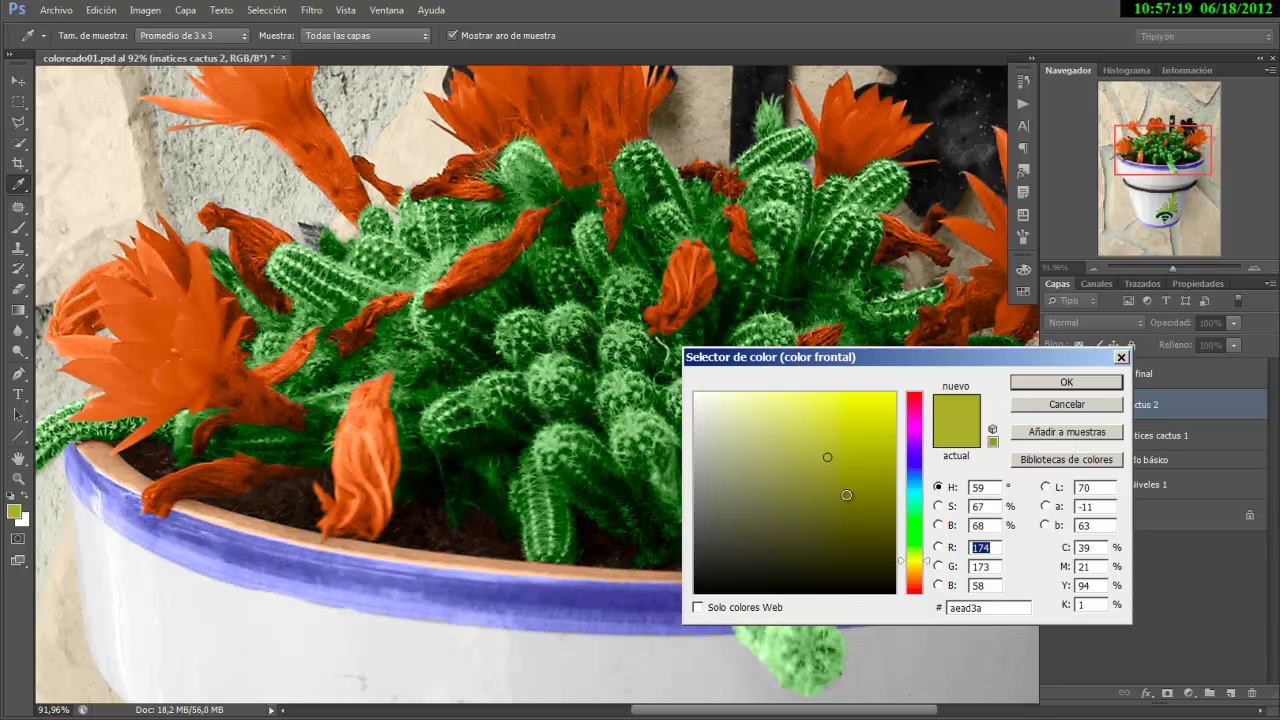
left_click(1066, 383)
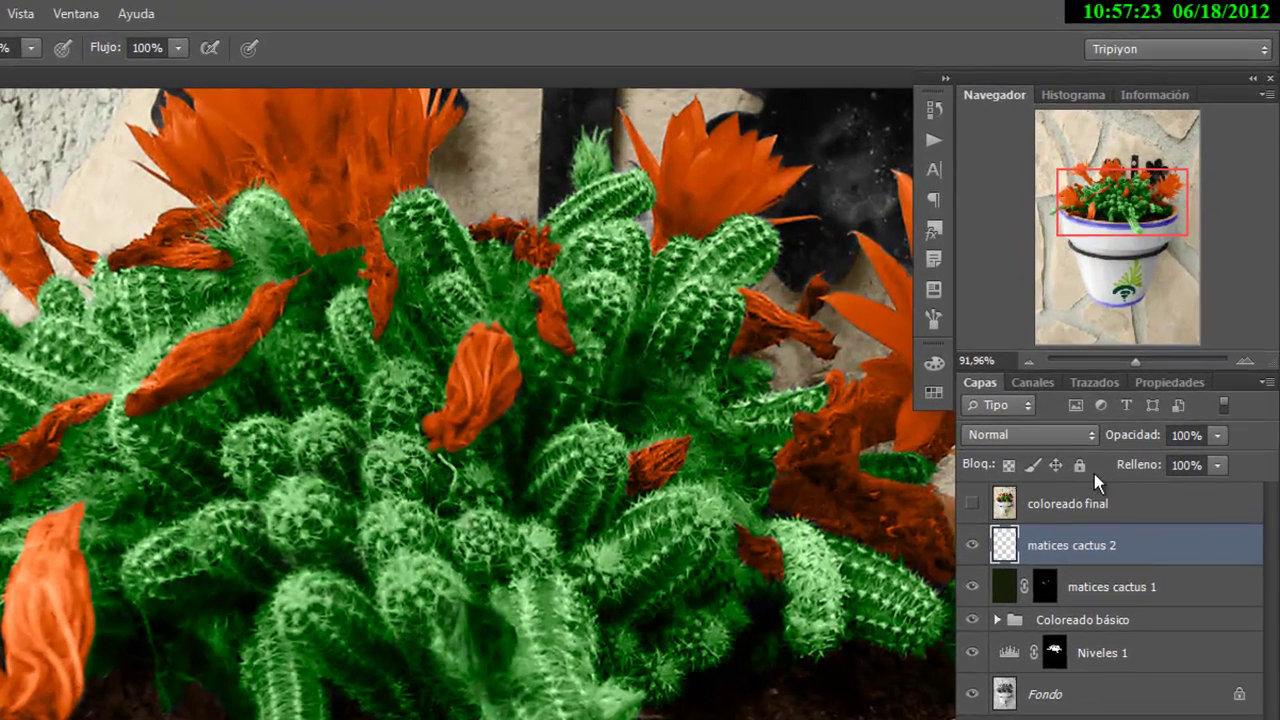
Set matices cactus 2 to Superponer blending mode
left_click(1091, 435)
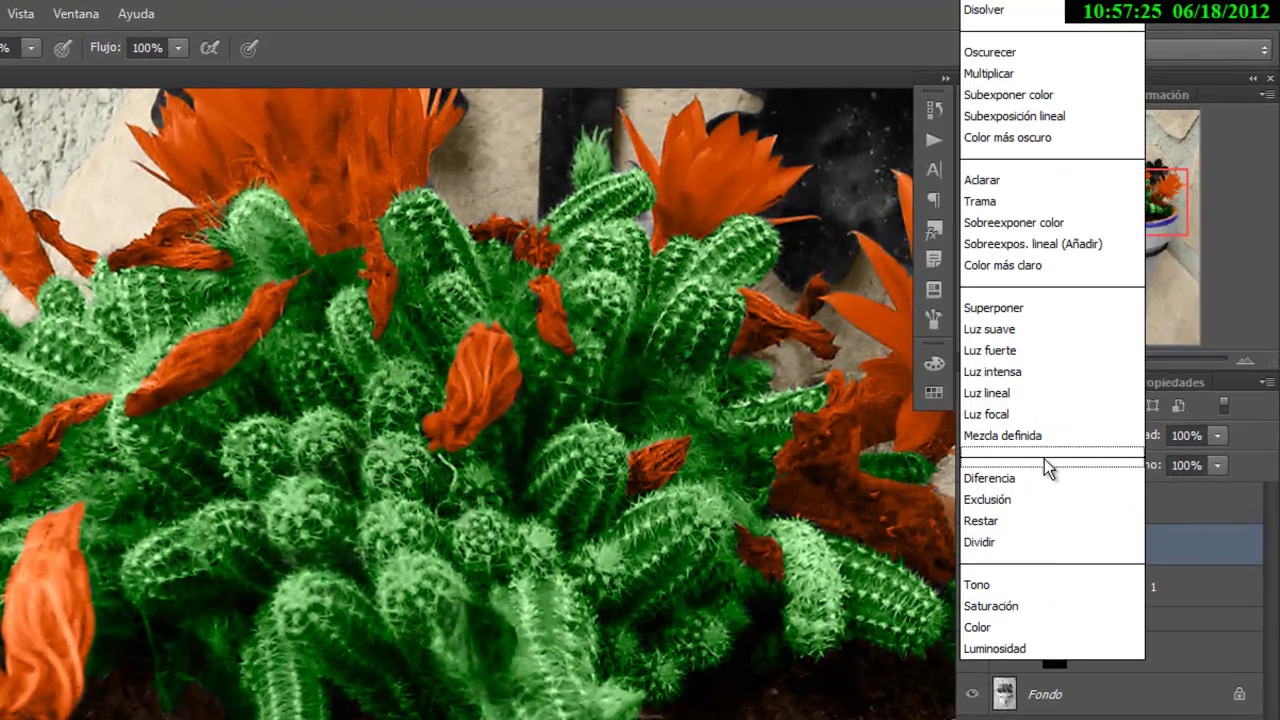
left_click(1064, 307)
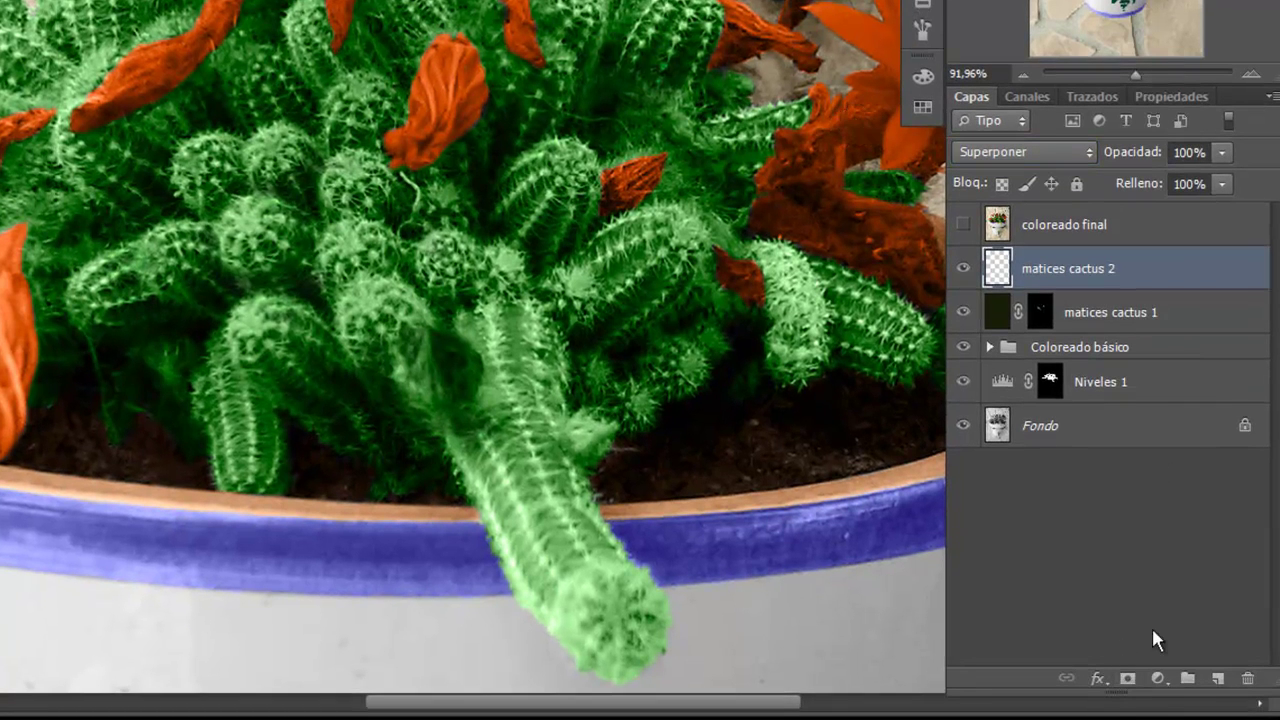
left_click(498, 286)
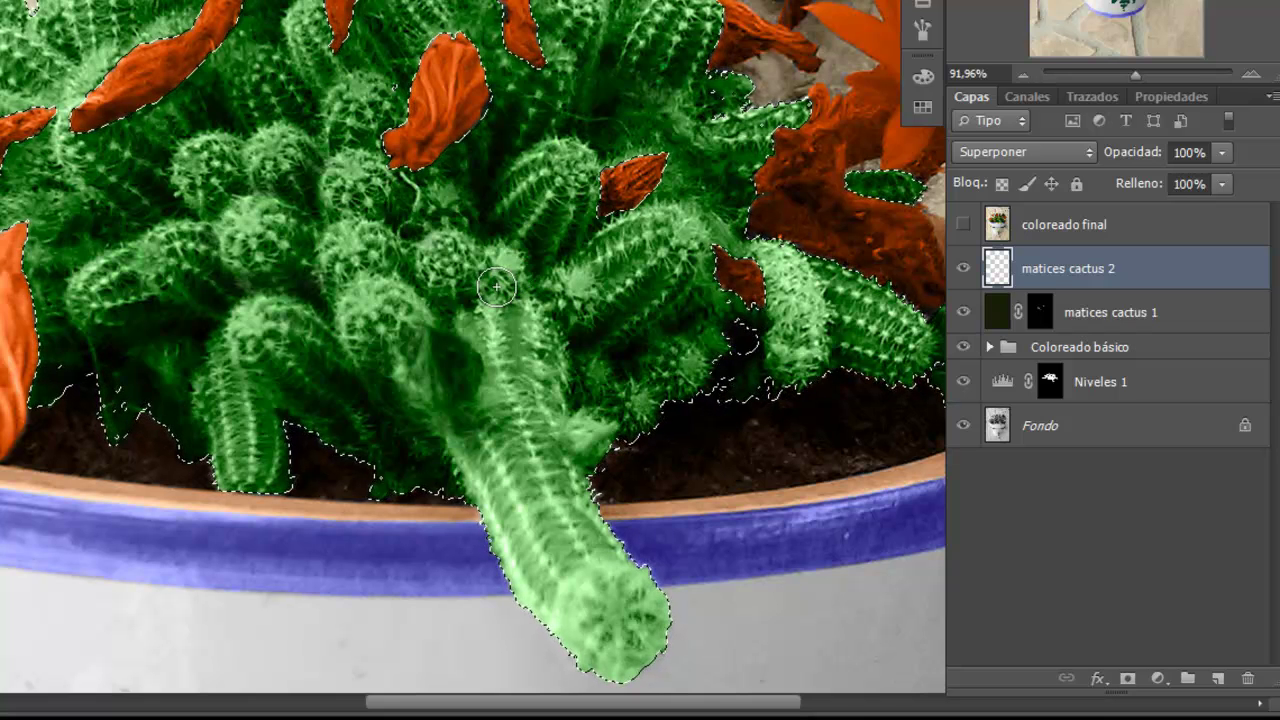
key("ctrl+d")
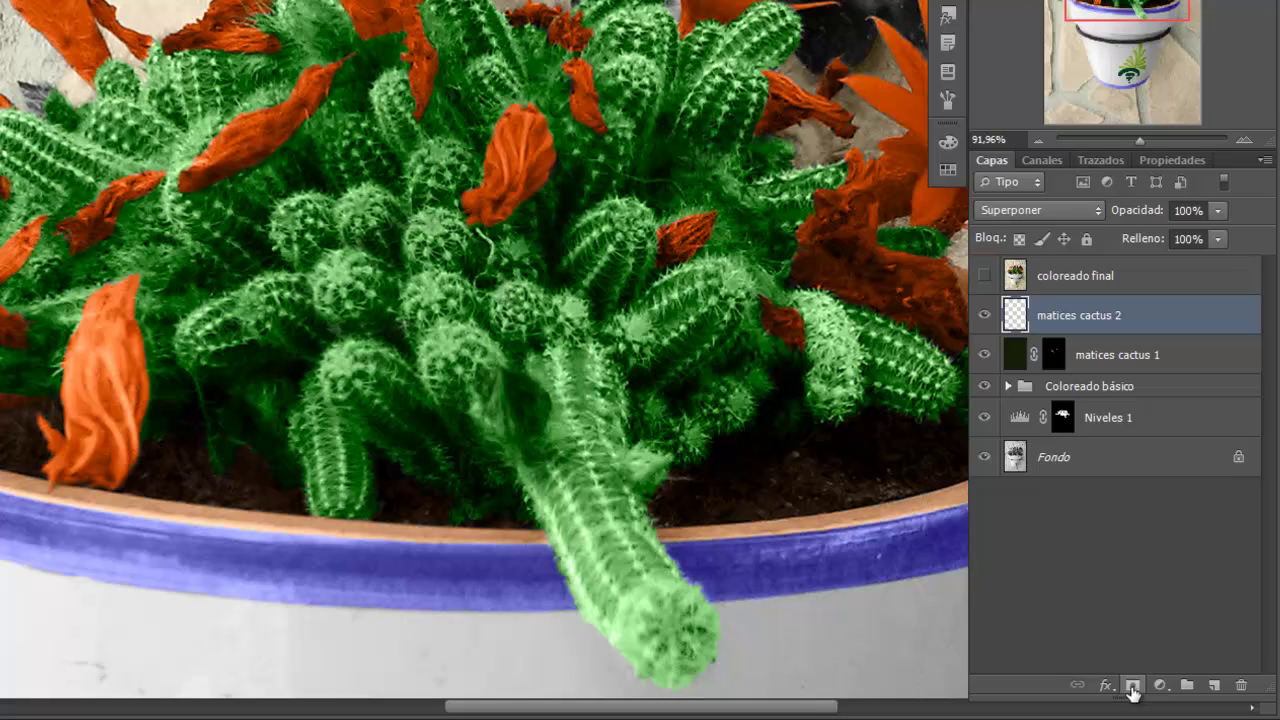
Add a black layer mask to matices cactus 2 and return to its layer contents
left_click(1127, 683, "alt")
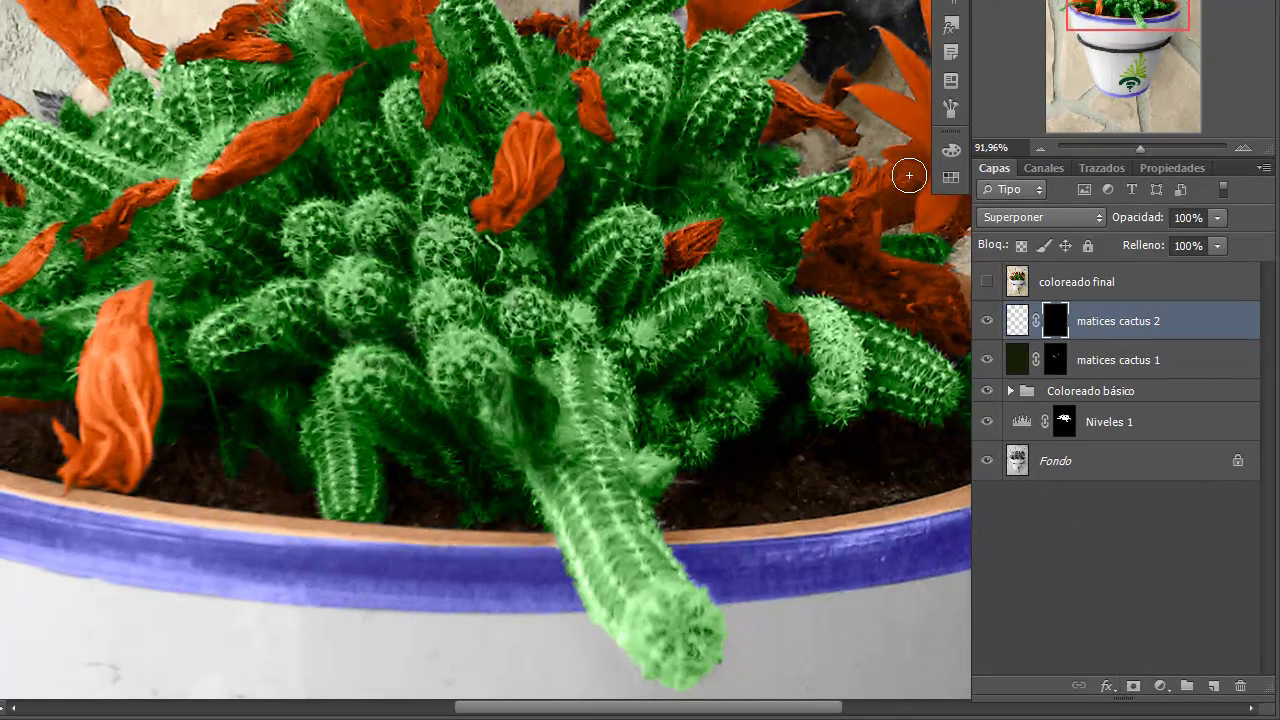
left_click(1016, 330)
key("alt+i")
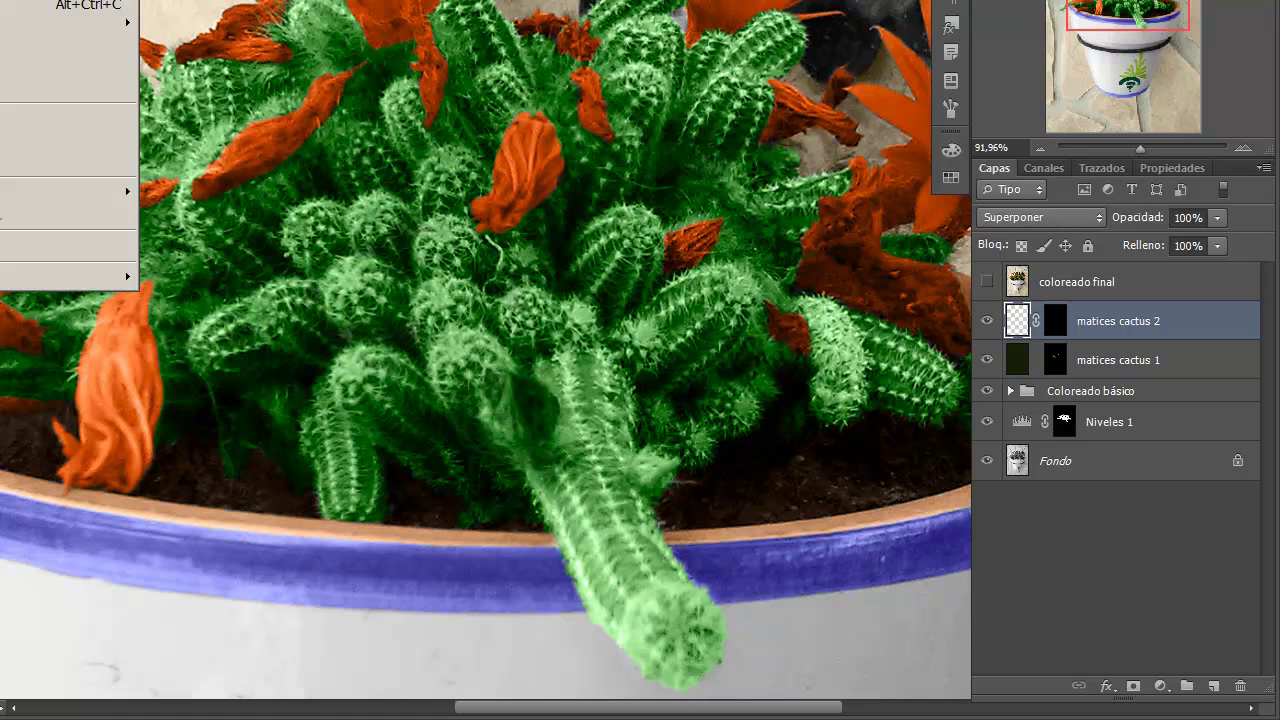
key("Escape")
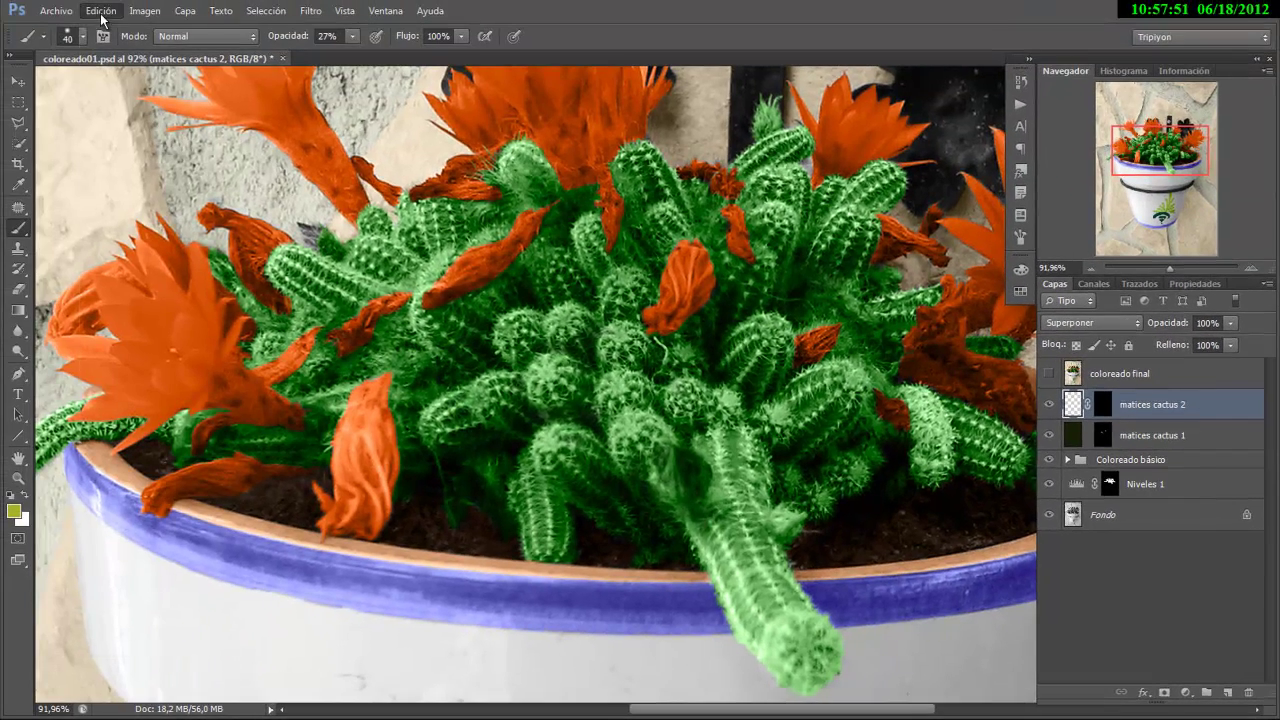
Fill matices cactus 2 with the yellow-green foreground colour using Edición > Rellenar
left_click(101, 10)
left_click(187, 266)
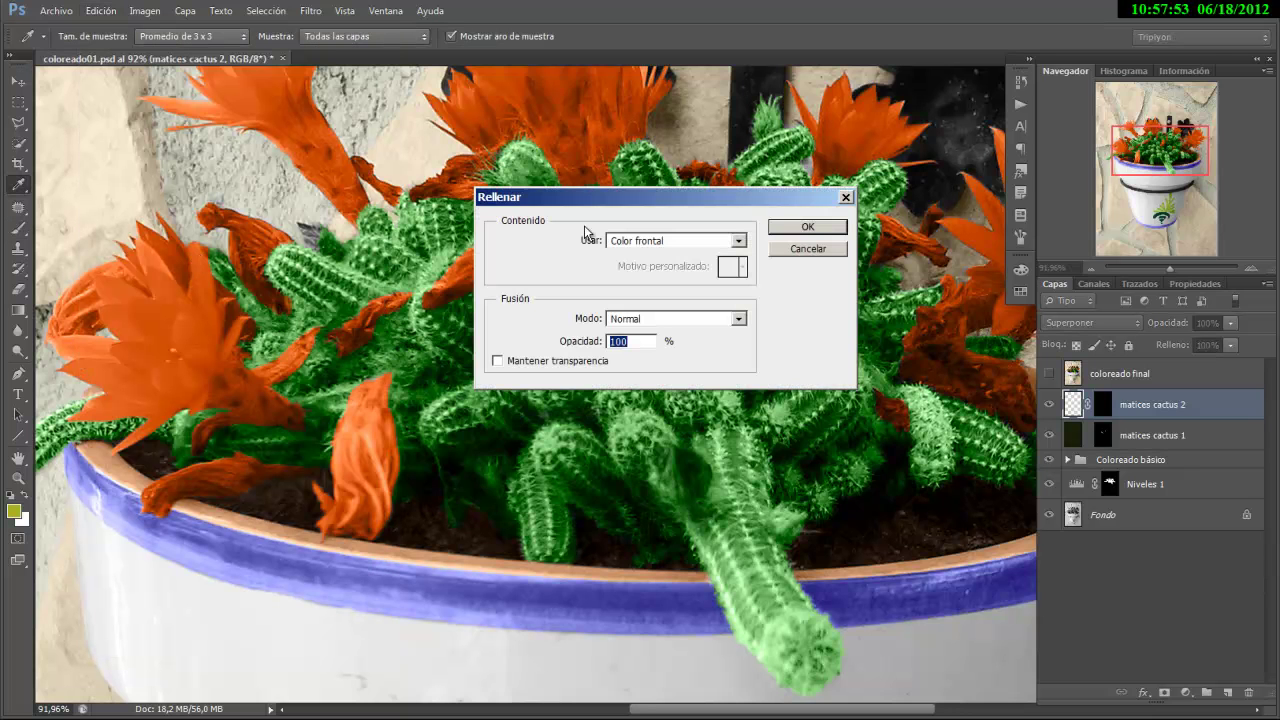
left_click(807, 226)
Target the matices cactus 2 mask and load the cactus selection from the Niveles 1 mask, outline hidden
key("b")
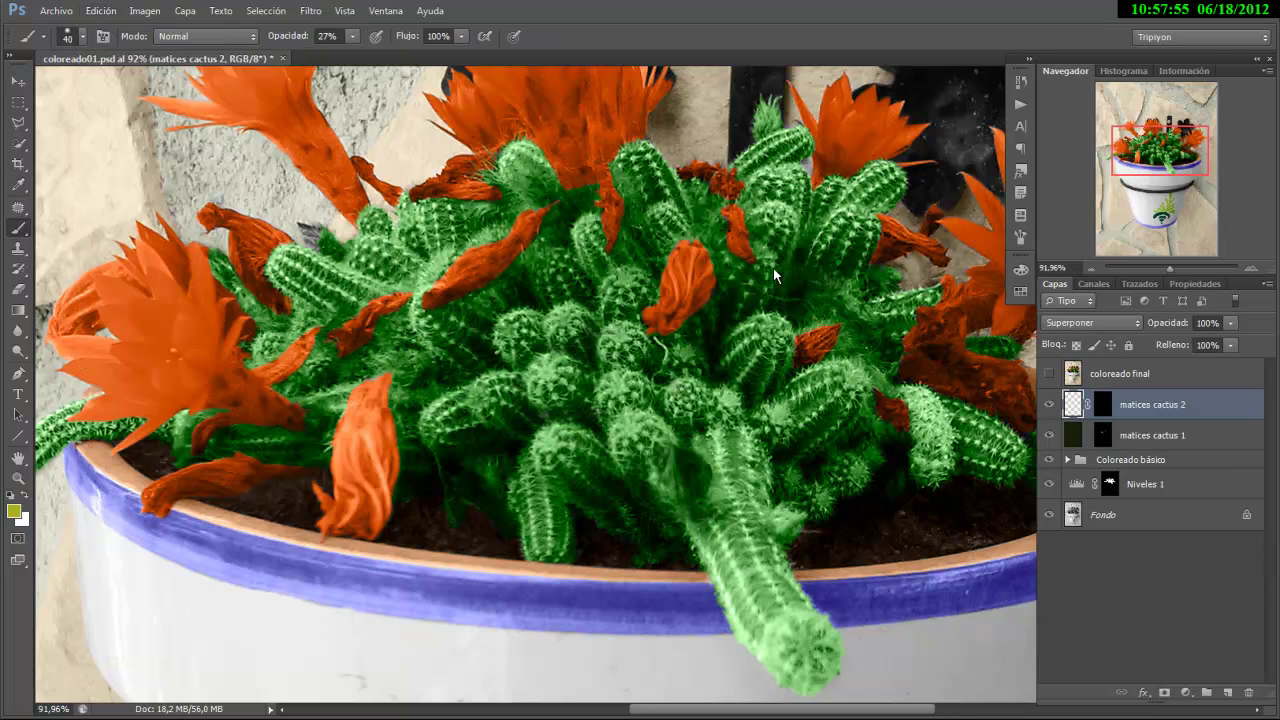
left_click(1104, 404)
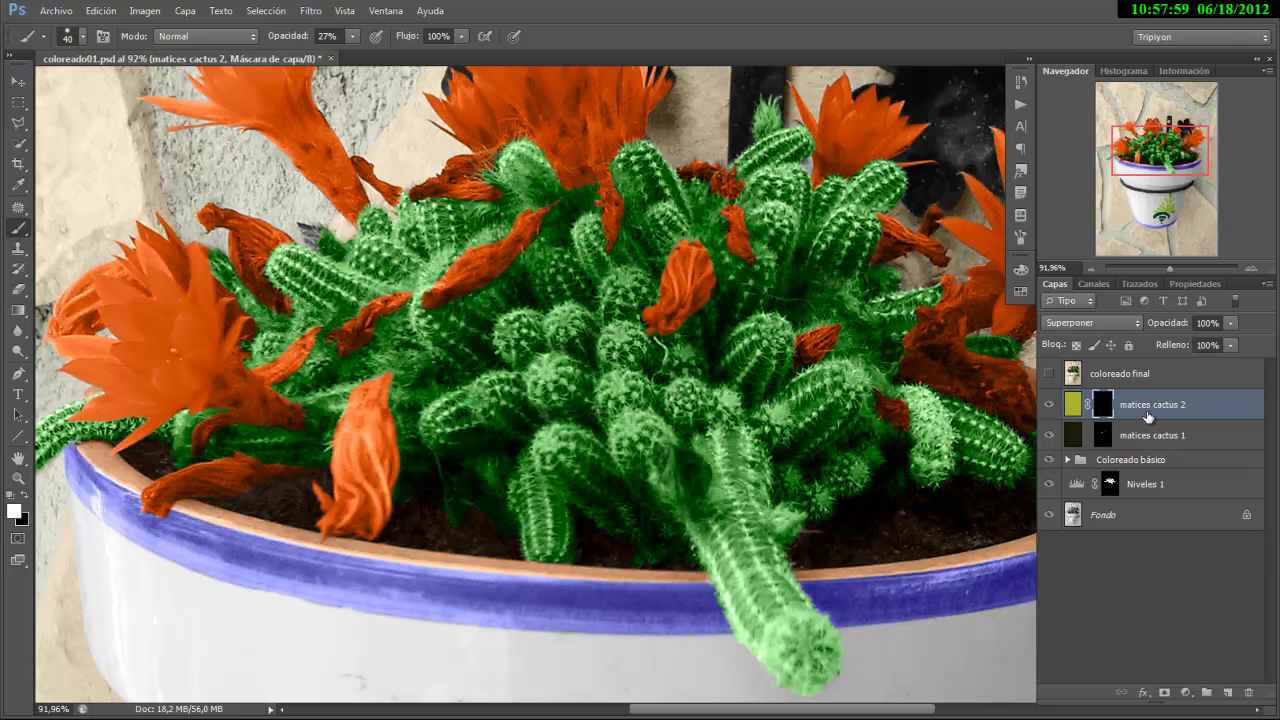
left_click(1108, 485, "ctrl")
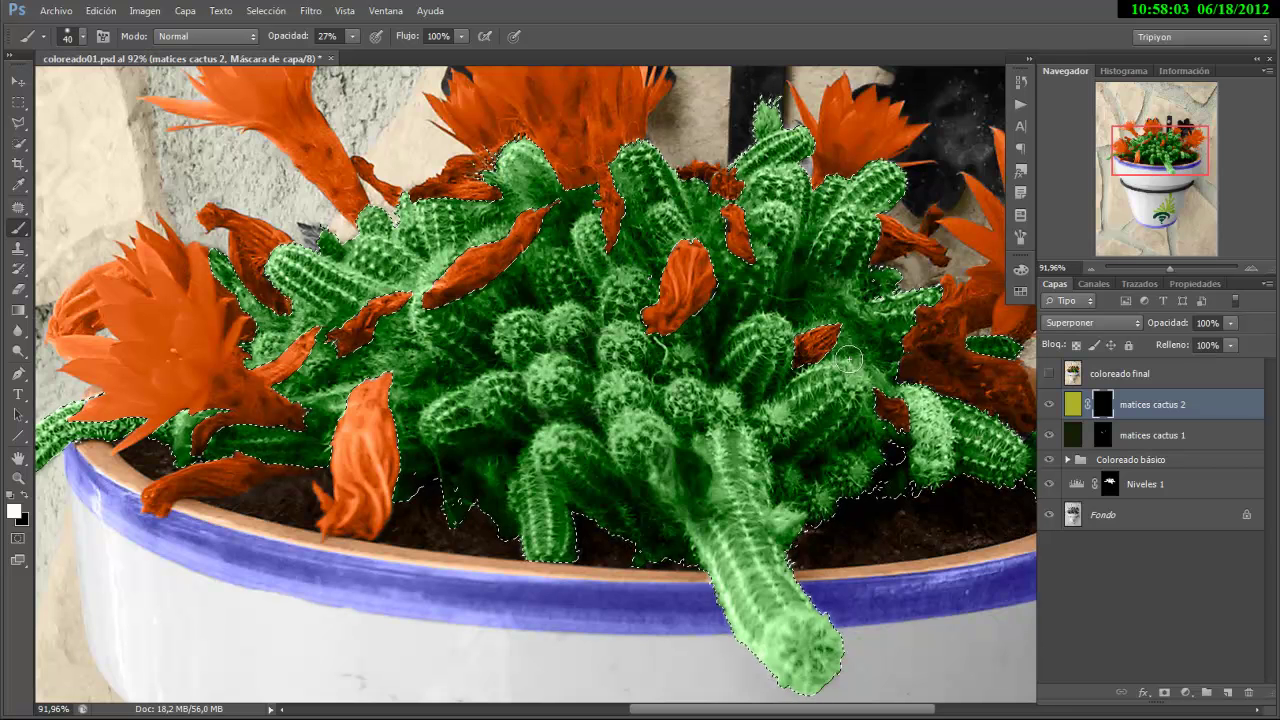
key("ctrl+h")
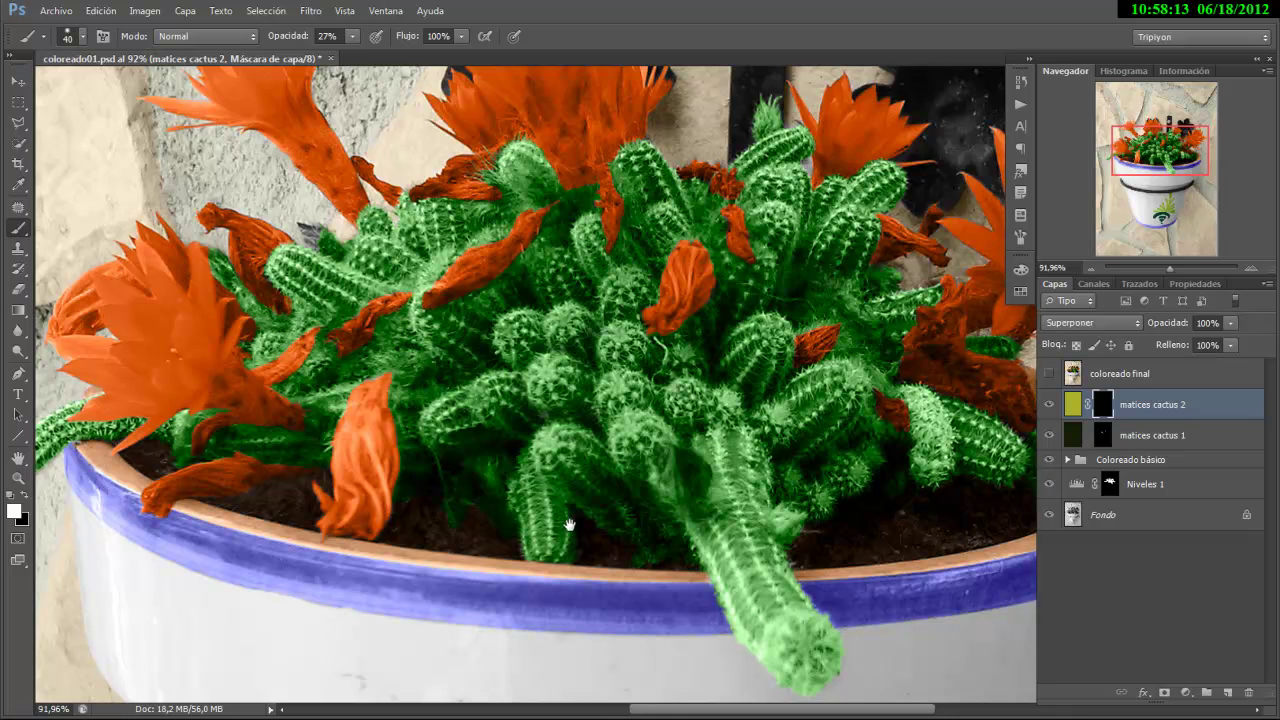
Brush lime tint through the matices cactus 2 mask onto the stem tip, central, right and lower arms
left_click_drag(571, 523, 503, 371)
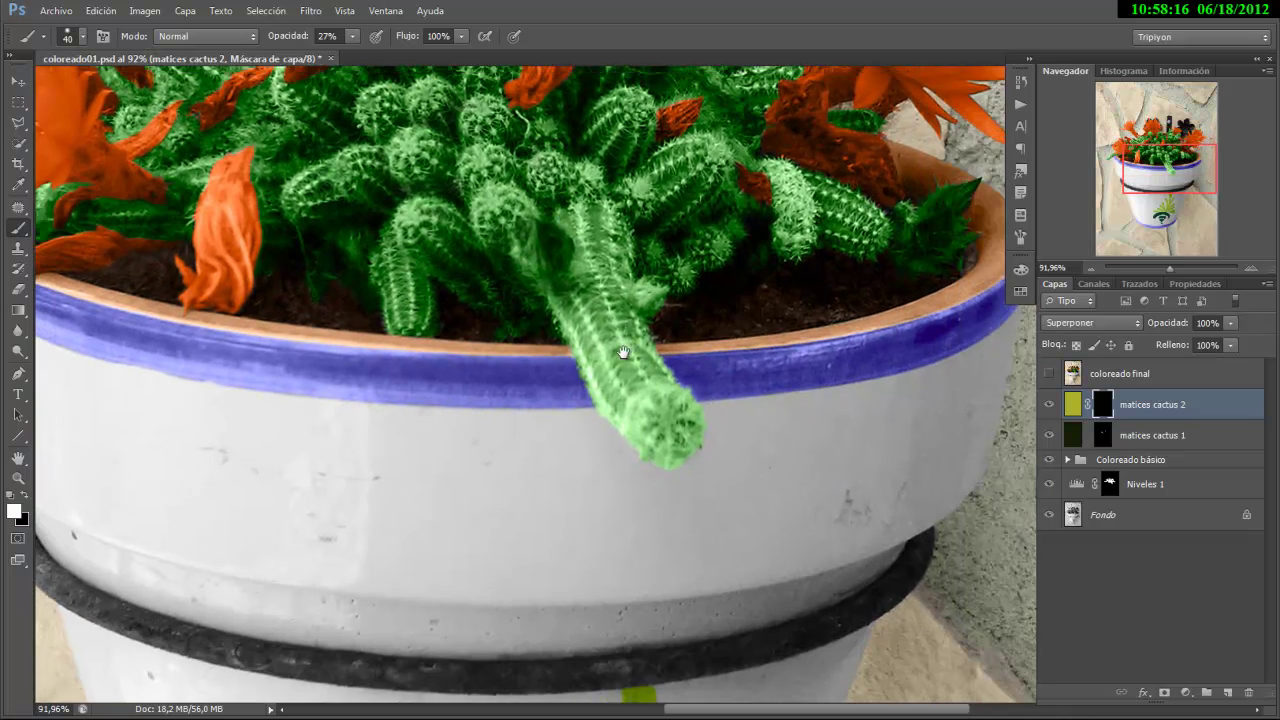
mouse_move(592, 387)
left_mouse_down()
mouse_move(600, 474)
mouse_move(585, 539)
left_mouse_up()
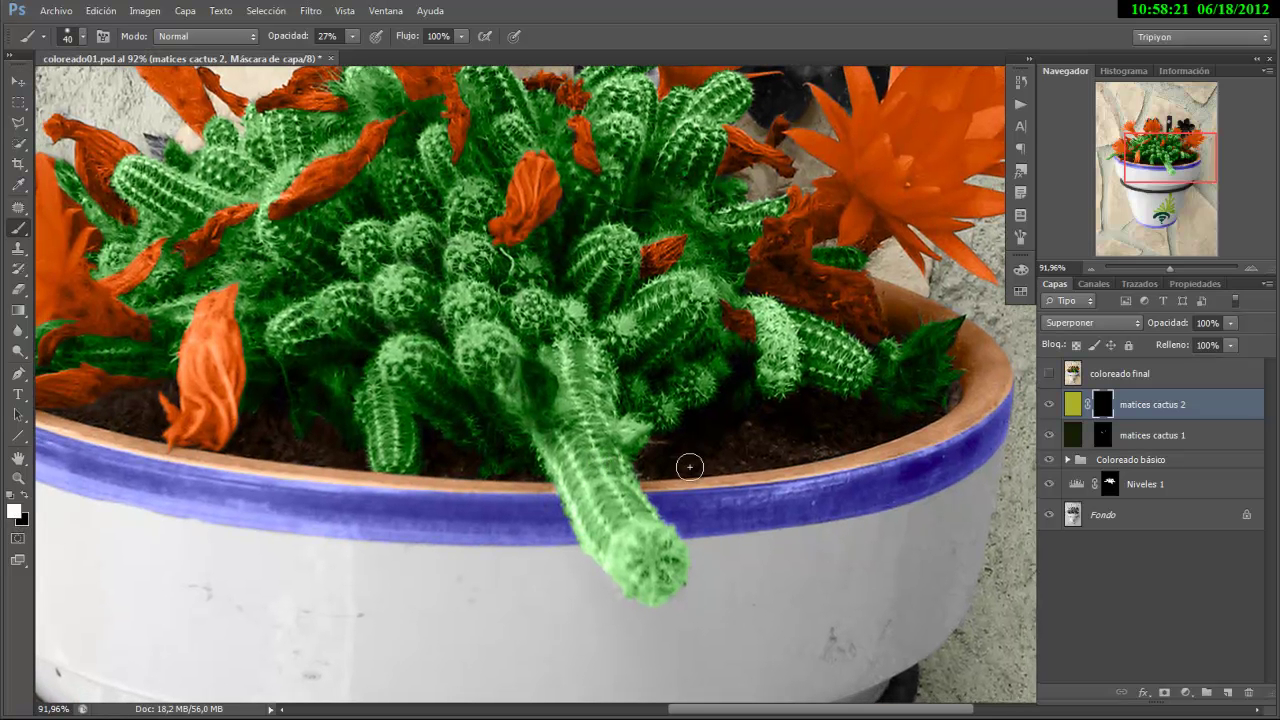
mouse_move(634, 534)
left_mouse_down()
mouse_move(571, 481)
mouse_move(672, 581)
mouse_move(620, 498)
left_mouse_up()
mouse_move(464, 350)
left_mouse_down()
mouse_move(523, 300)
mouse_move(477, 297)
mouse_move(451, 317)
left_mouse_up()
mouse_move(697, 295)
left_mouse_down()
mouse_move(664, 289)
mouse_move(662, 319)
left_mouse_up()
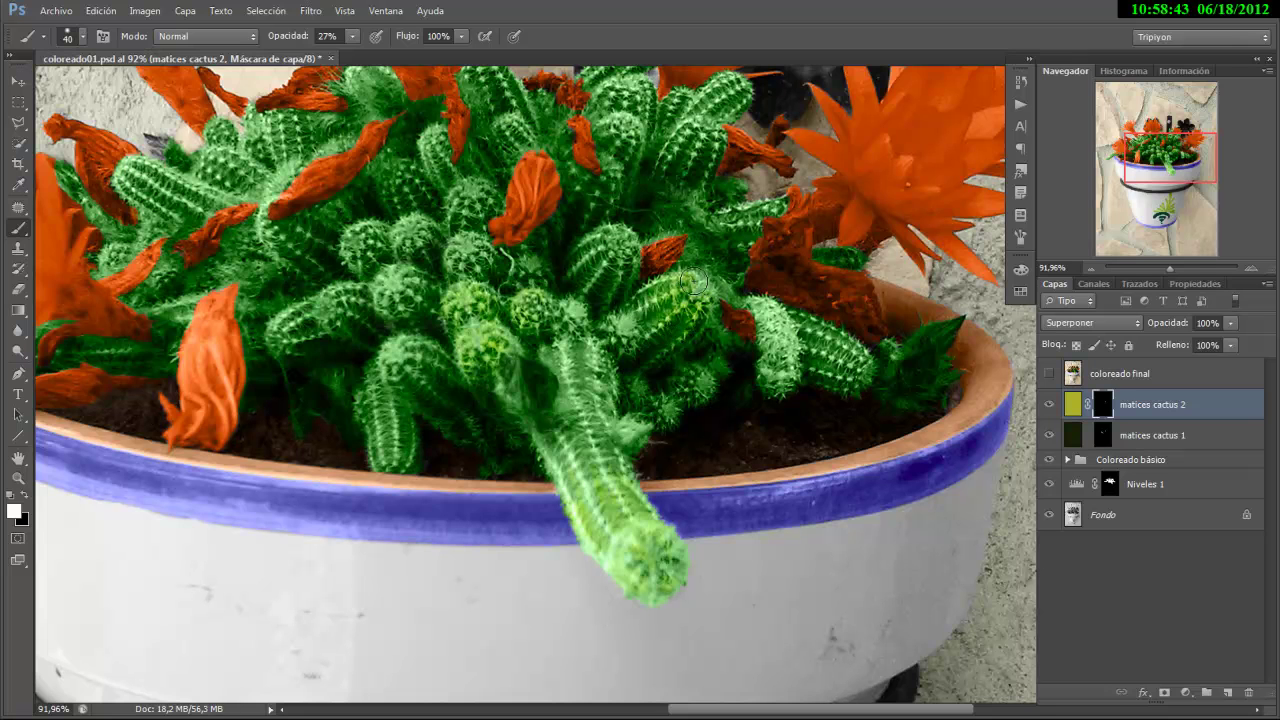
left_click_drag(752, 310, 785, 329)
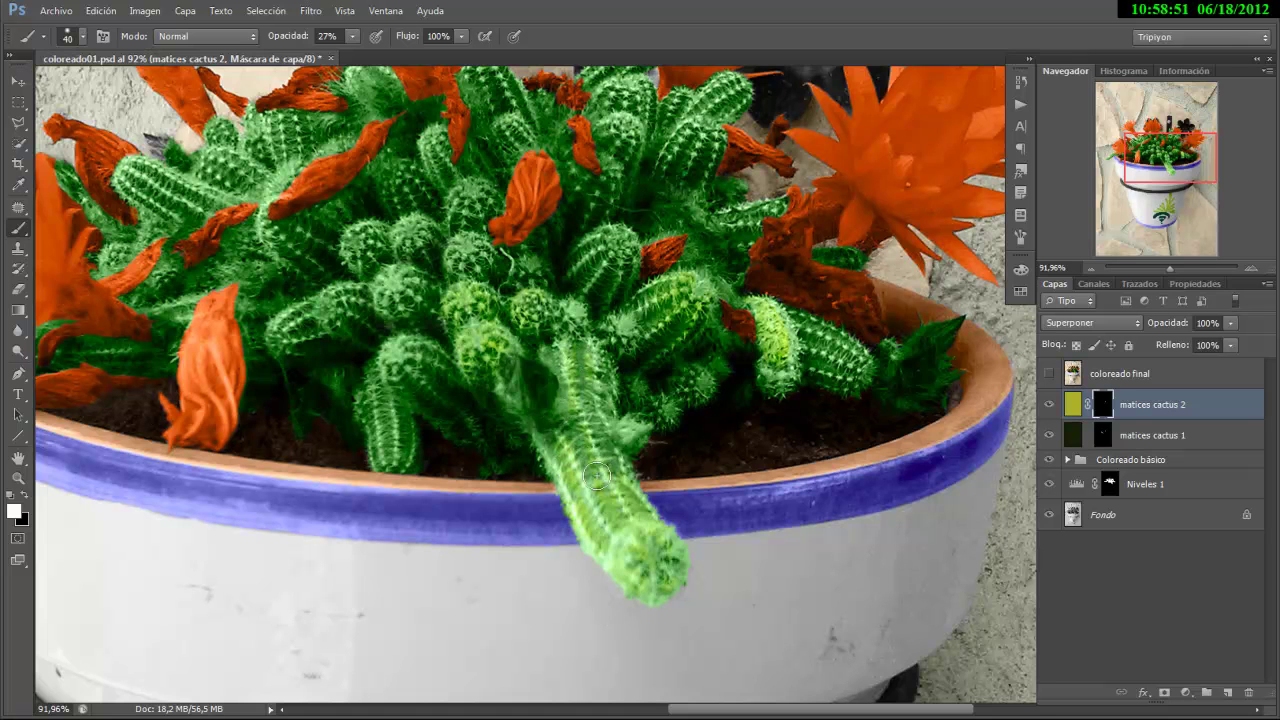
left_click_drag(389, 440, 365, 409)
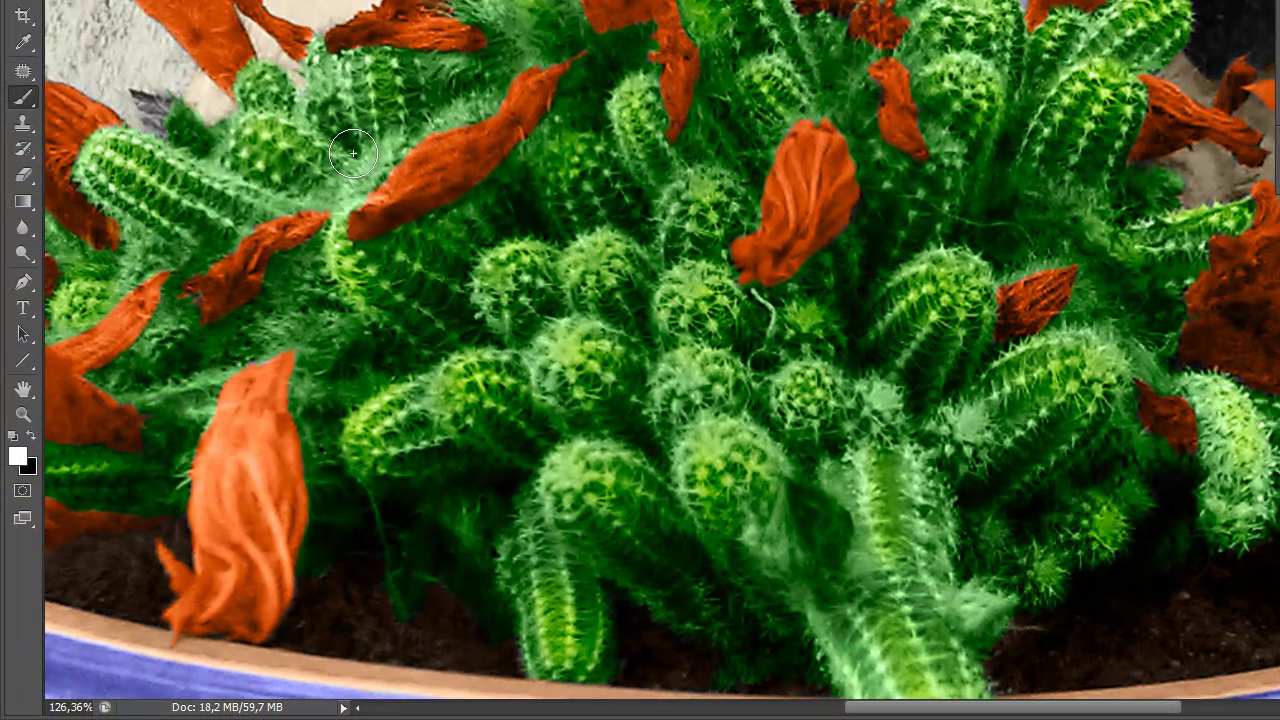
Fit the whole image in the window with Encajar en pantalla
right_click(664, 240)
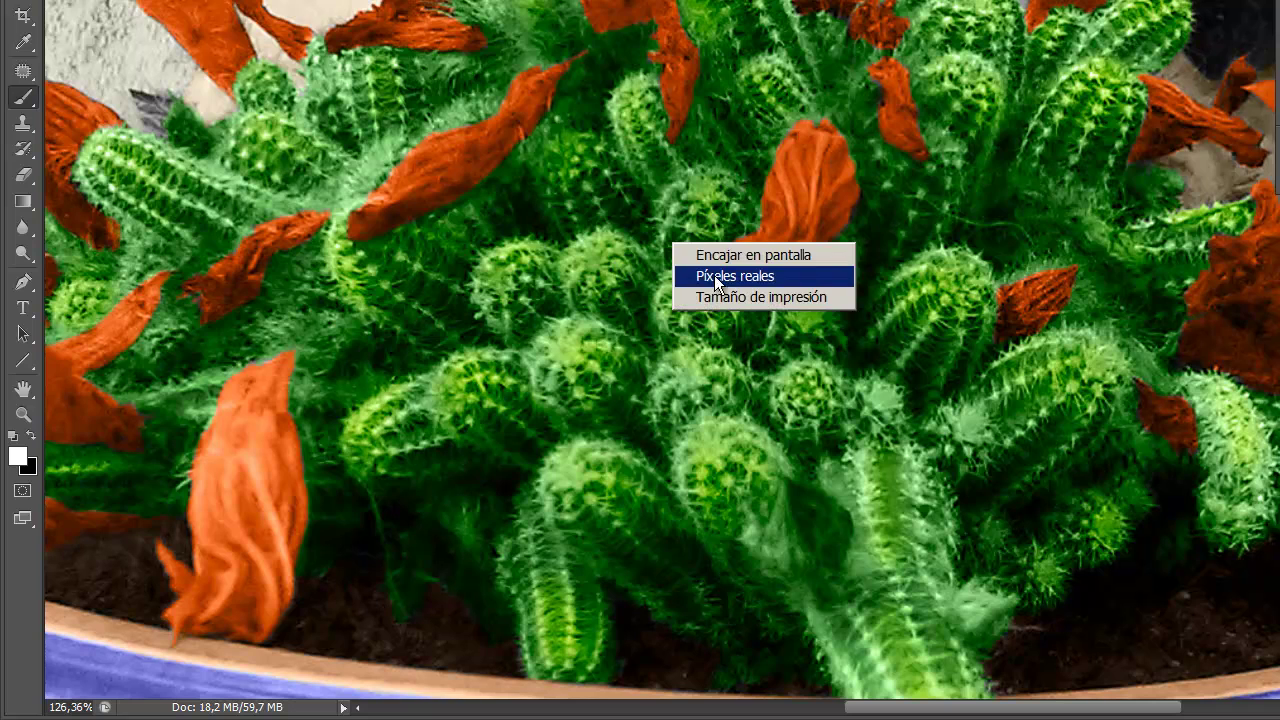
left_click(738, 252)
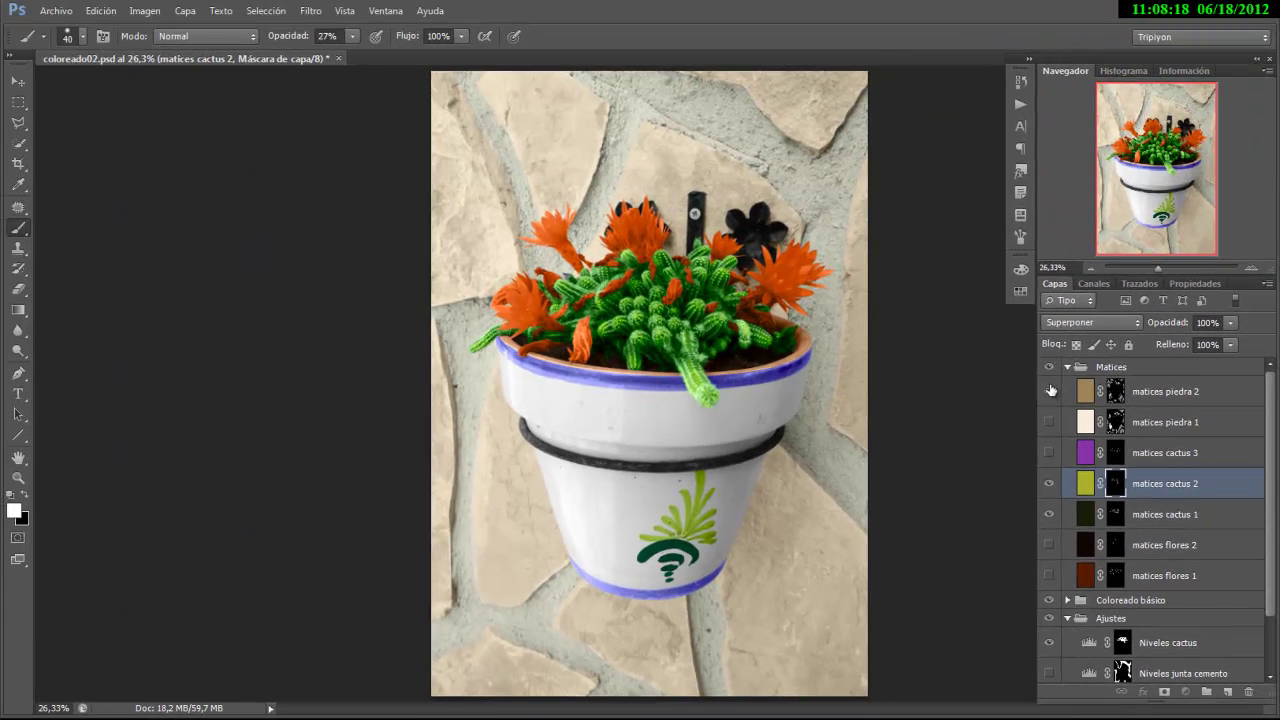
Show matices piedra 2, matices cactus 3 and both flores tone layers, then collapse the Matices group
left_click(1048, 391)
left_click(1048, 452)
left_click_drag(1049, 544, 1049, 575)
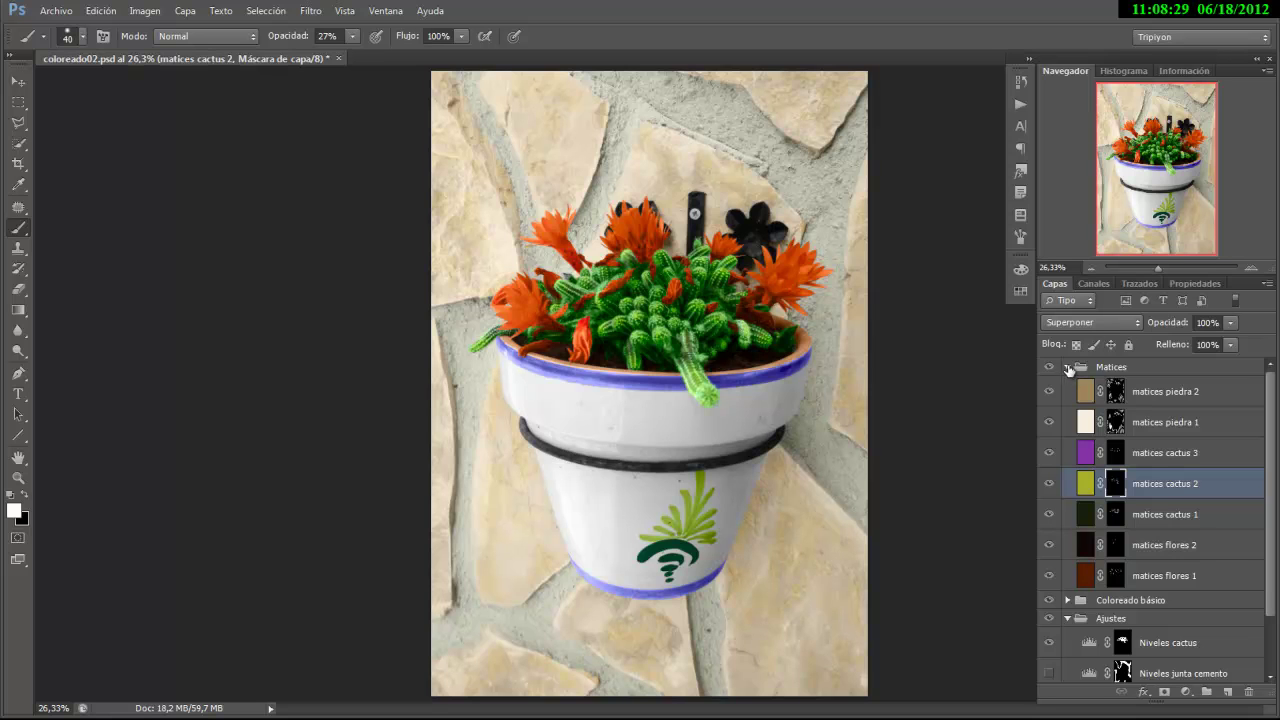
left_click(1067, 367)
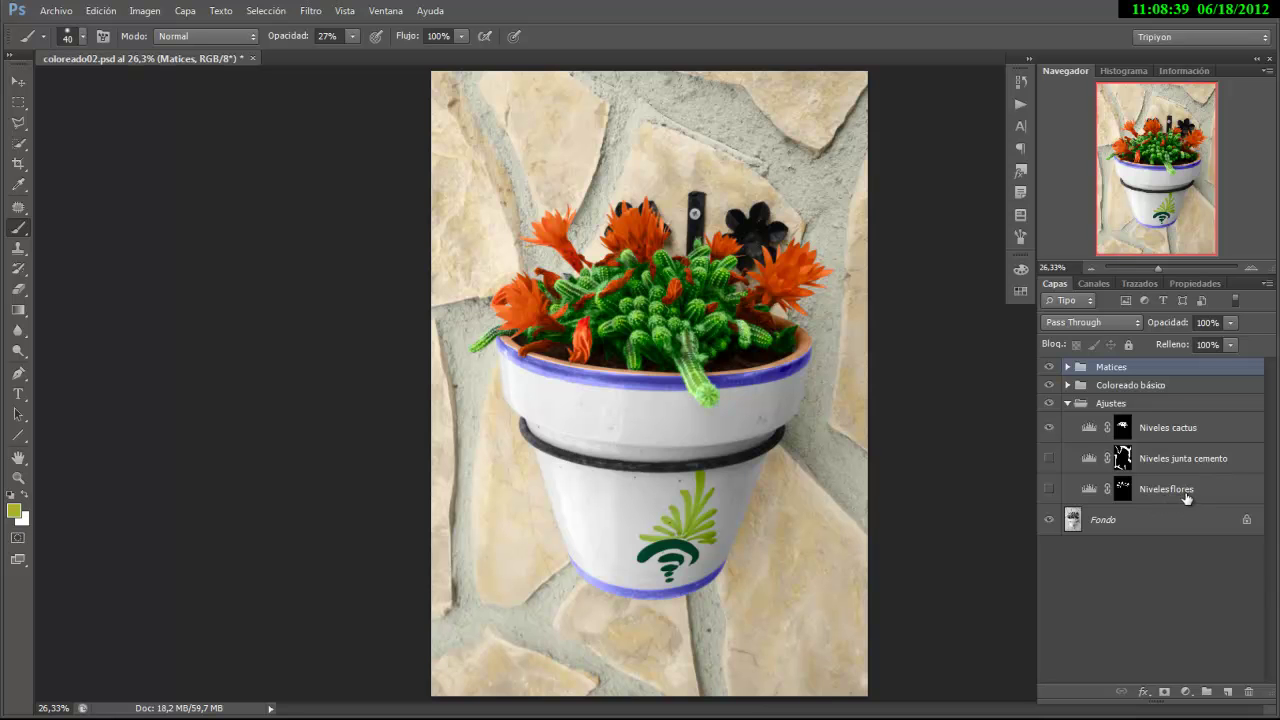
Show the Niveles junta cemento and Niveles flores adjustments, toggling flores to compare
left_click(1048, 458)
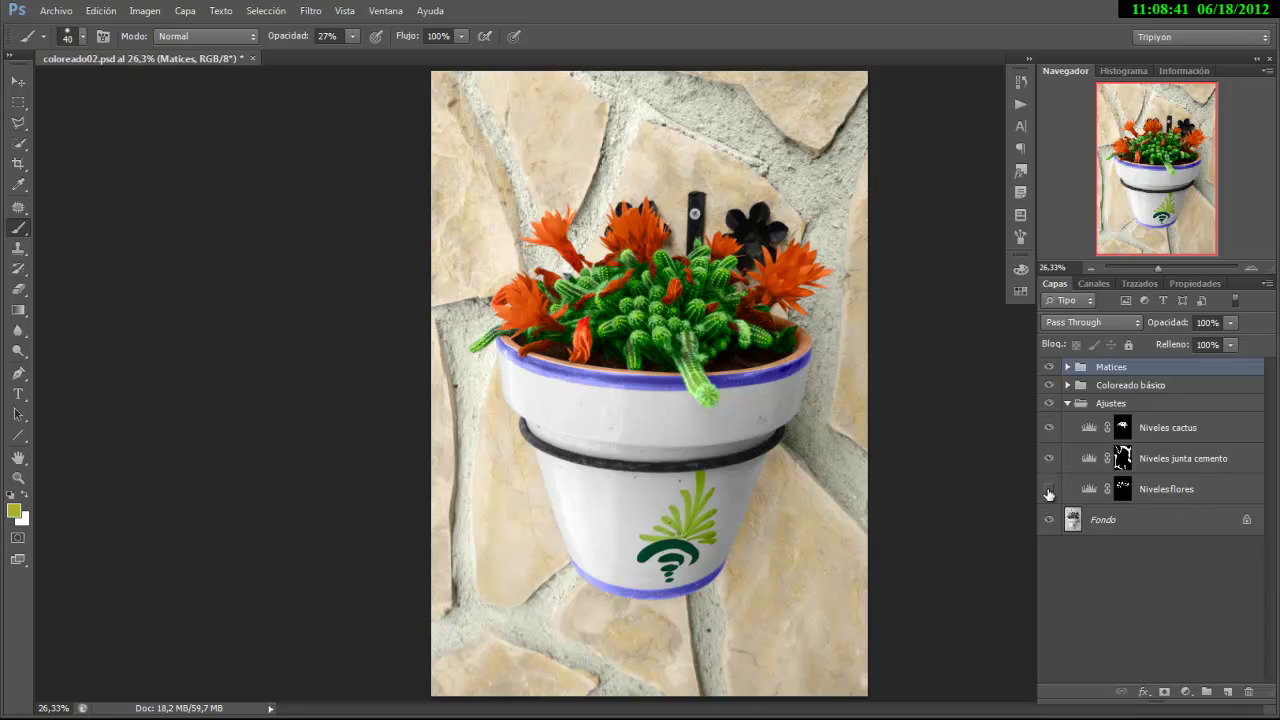
left_click(1048, 491)
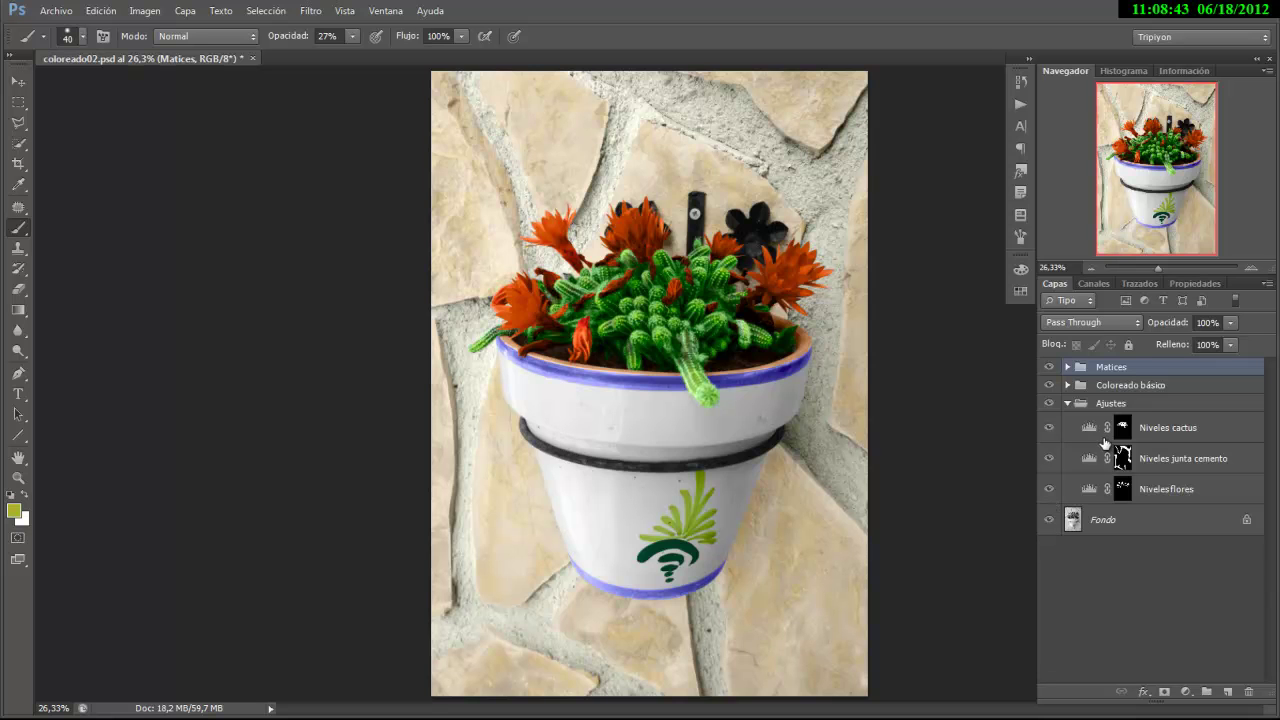
left_click(1049, 492)
left_click(1050, 490)
Lower Niveles flores opacity to 58% and collapse the Ajustes group
left_click(1095, 494)
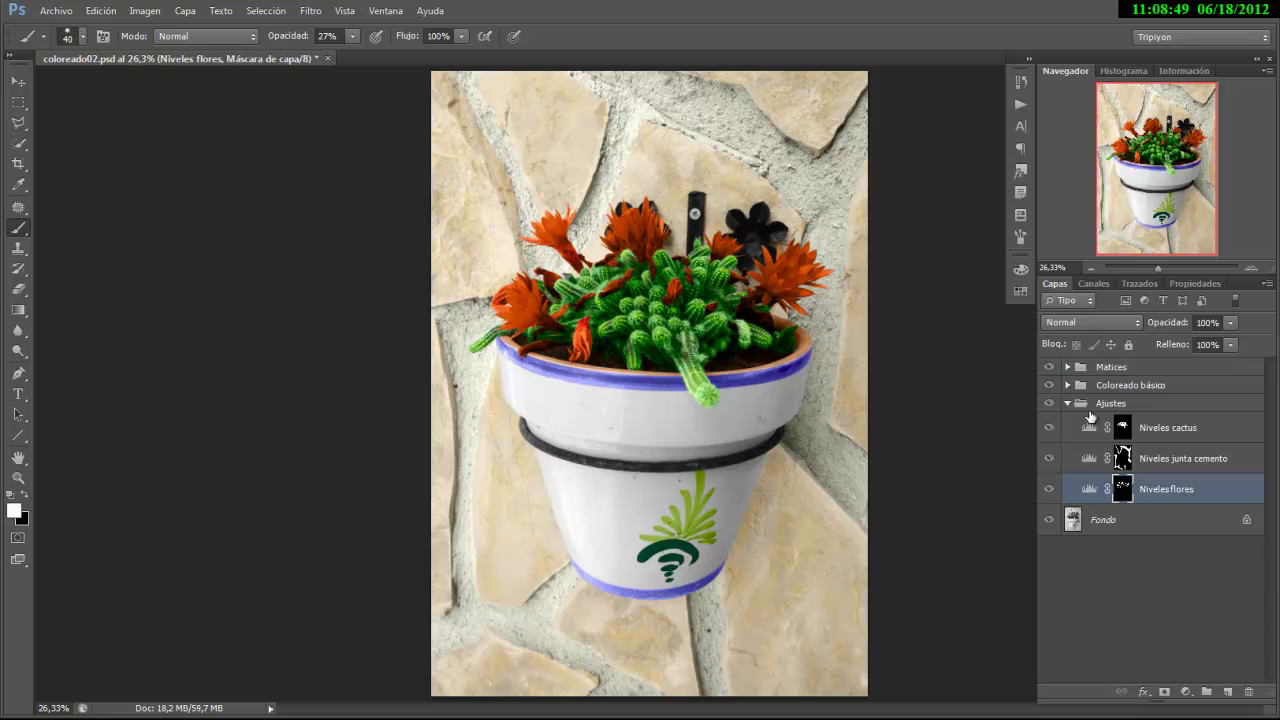
left_click_drag(1191, 320, 1174, 331)
left_click_drag(1178, 326, 1148, 324)
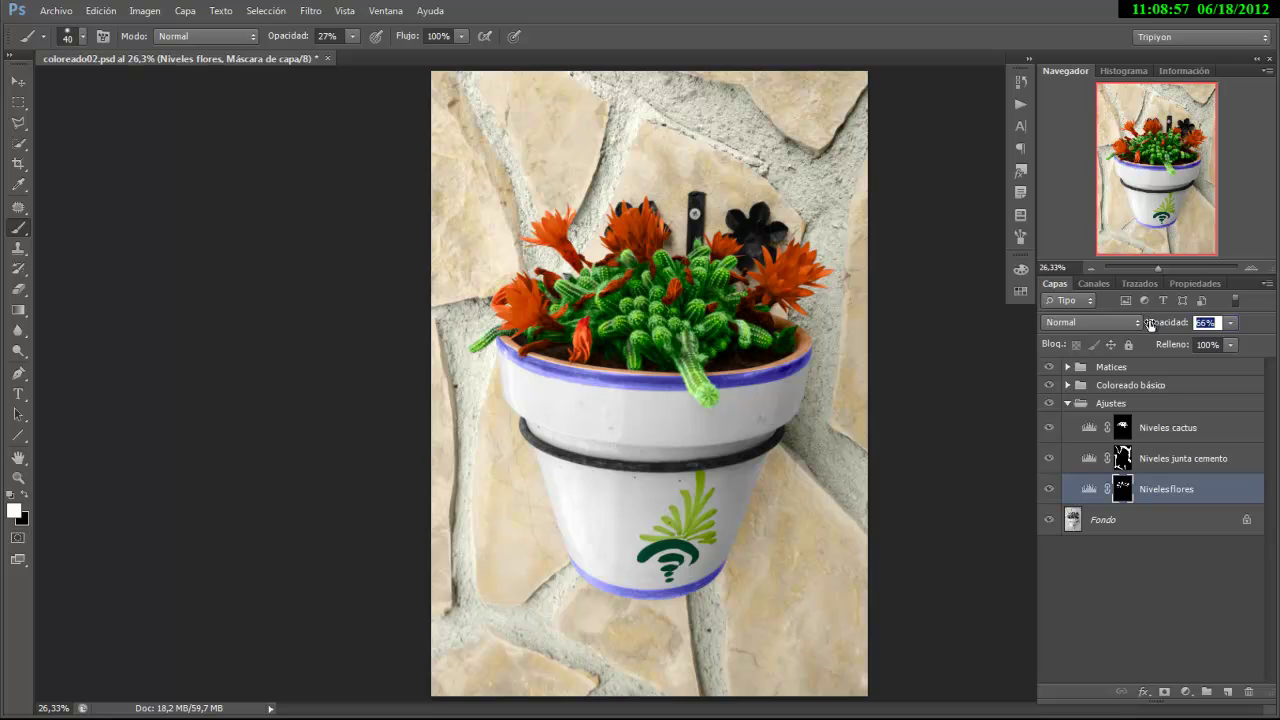
left_click(1088, 588)
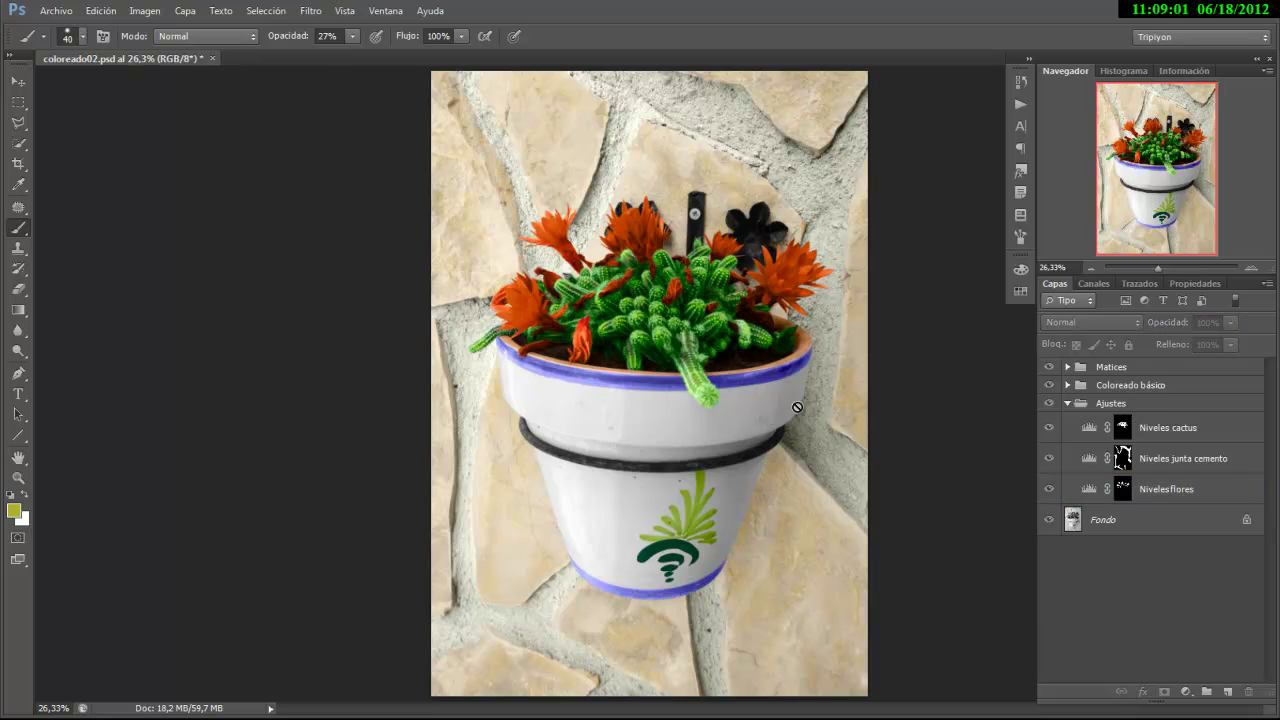
left_click(1068, 403)
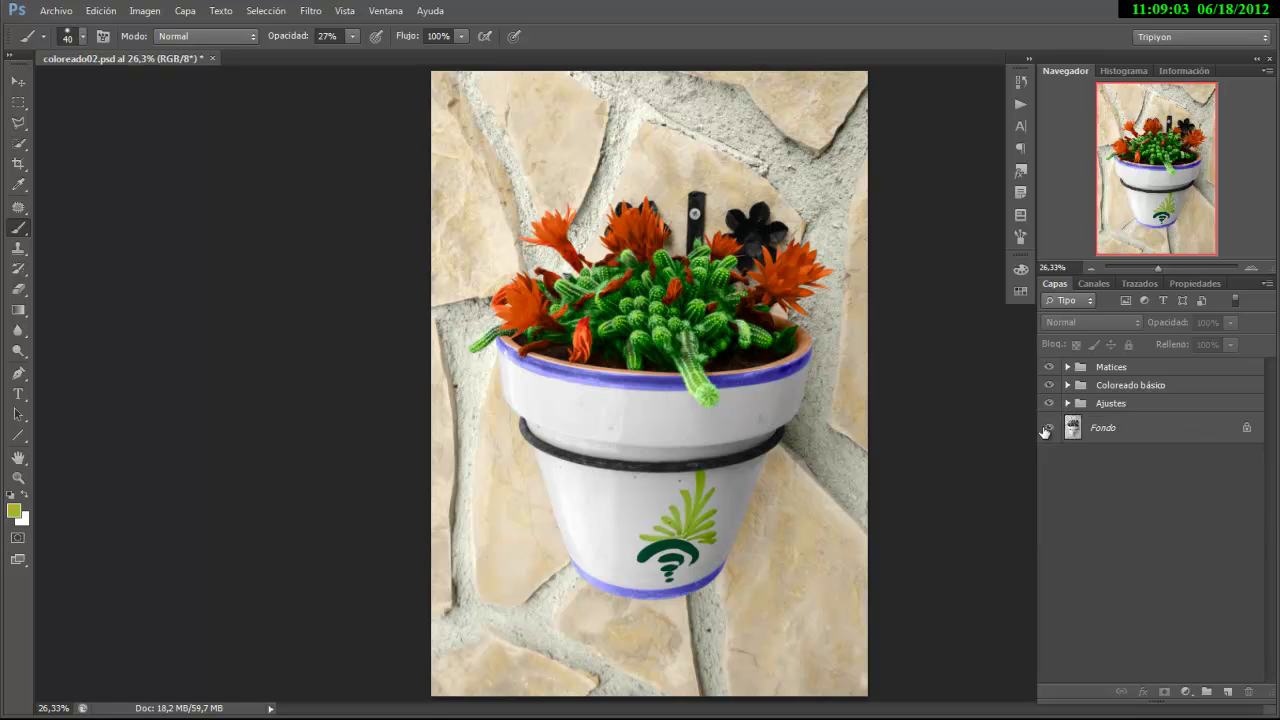